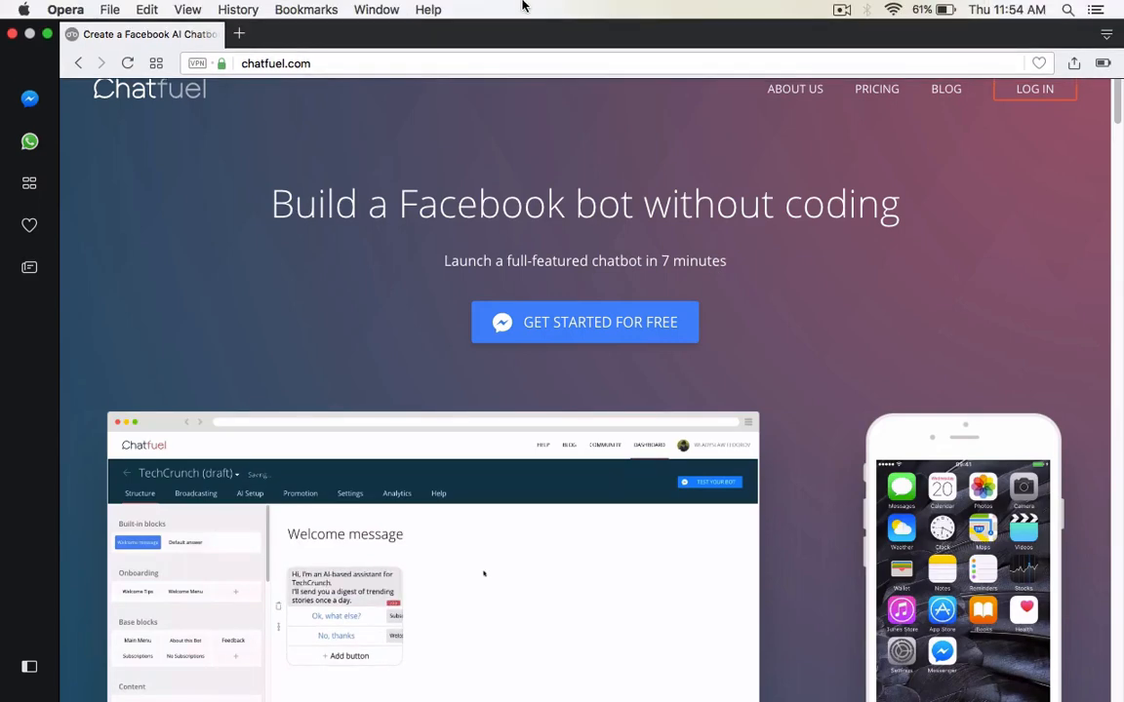
Step: Switch to the Chatfuel dashboard in Google Chrome and delete the text card from the Default answer block
key(ctrl+Up)
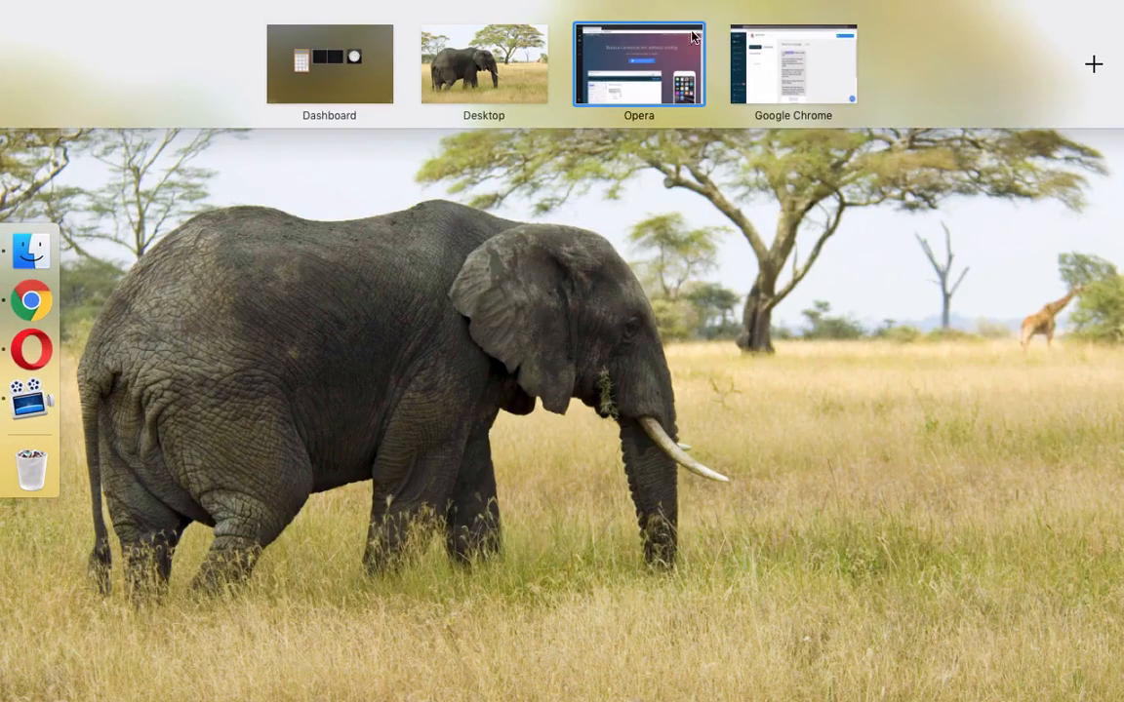
click(779, 56)
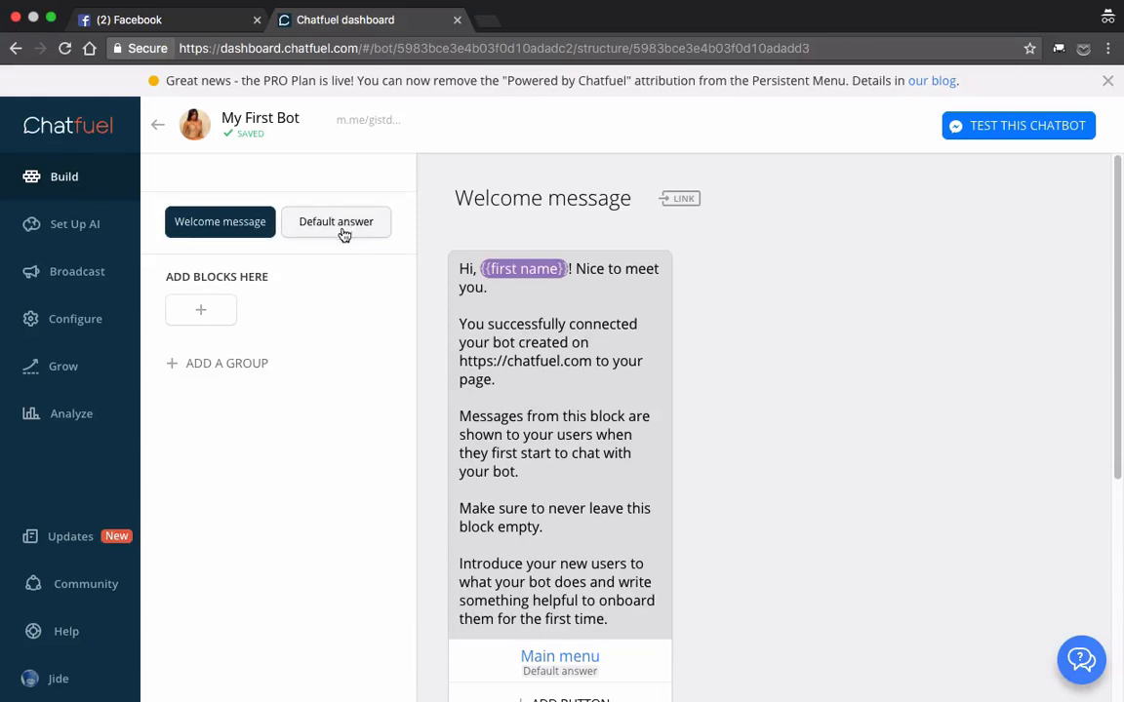
mouse_move(327, 315)
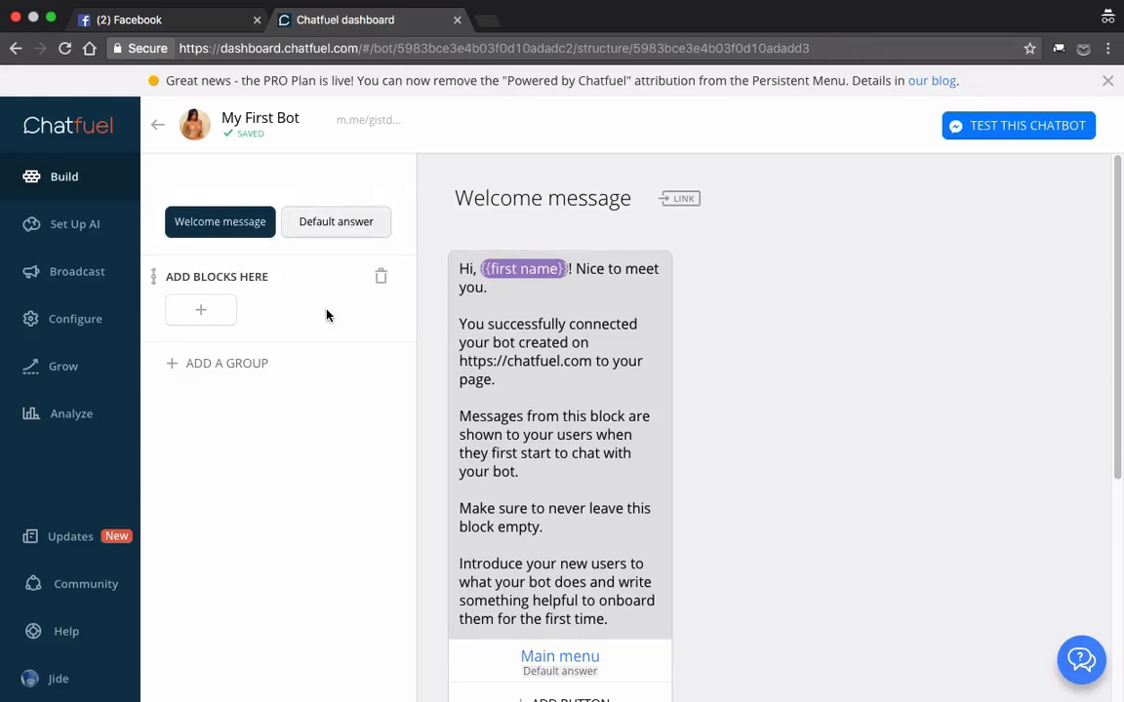
click(335, 226)
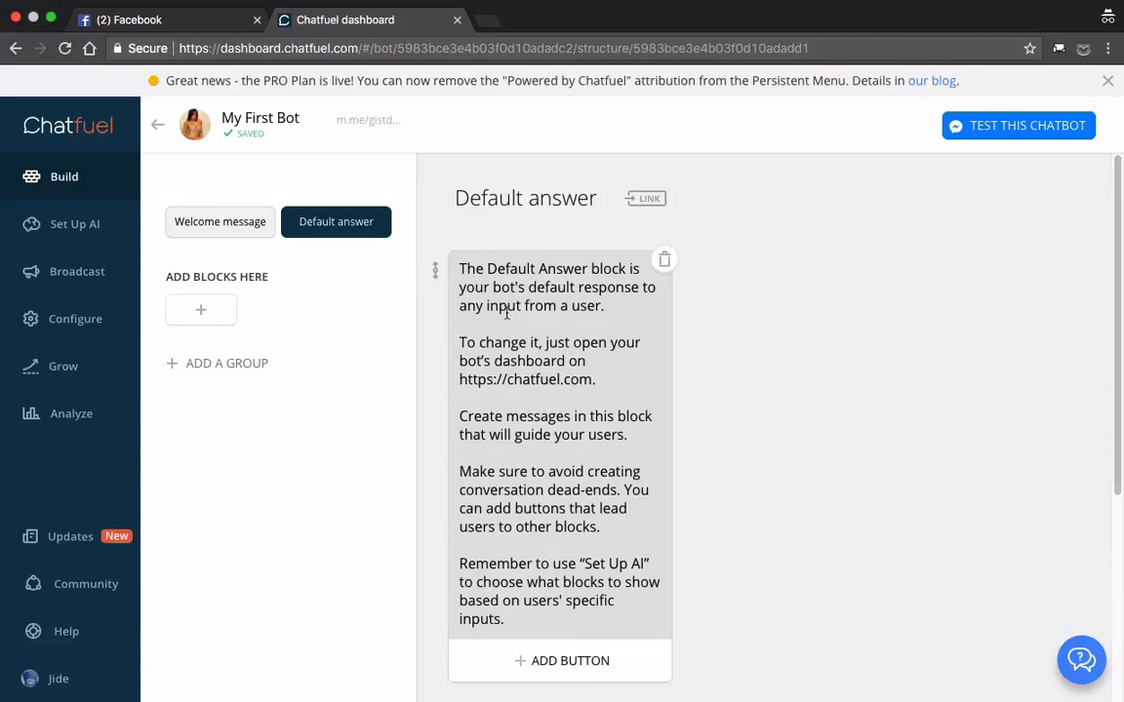
click(665, 261)
click(658, 421)
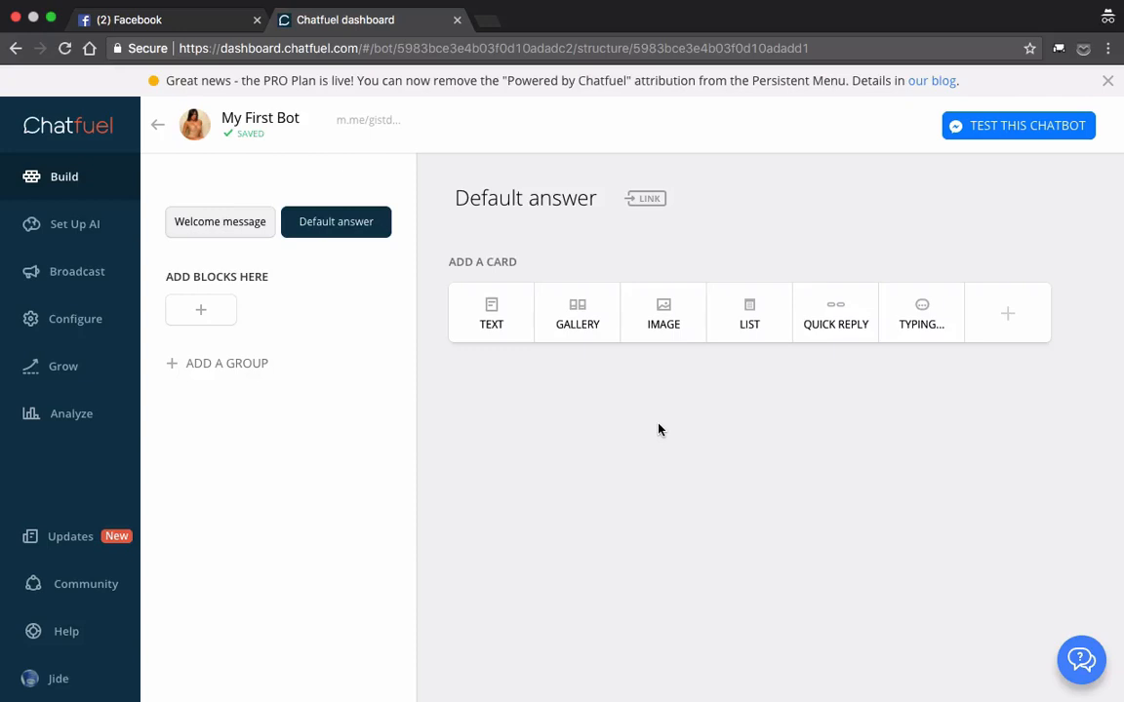
Step: In the Welcome message block, replace all text below the greeting with "I can send you latest news from Nigeria."
click(219, 232)
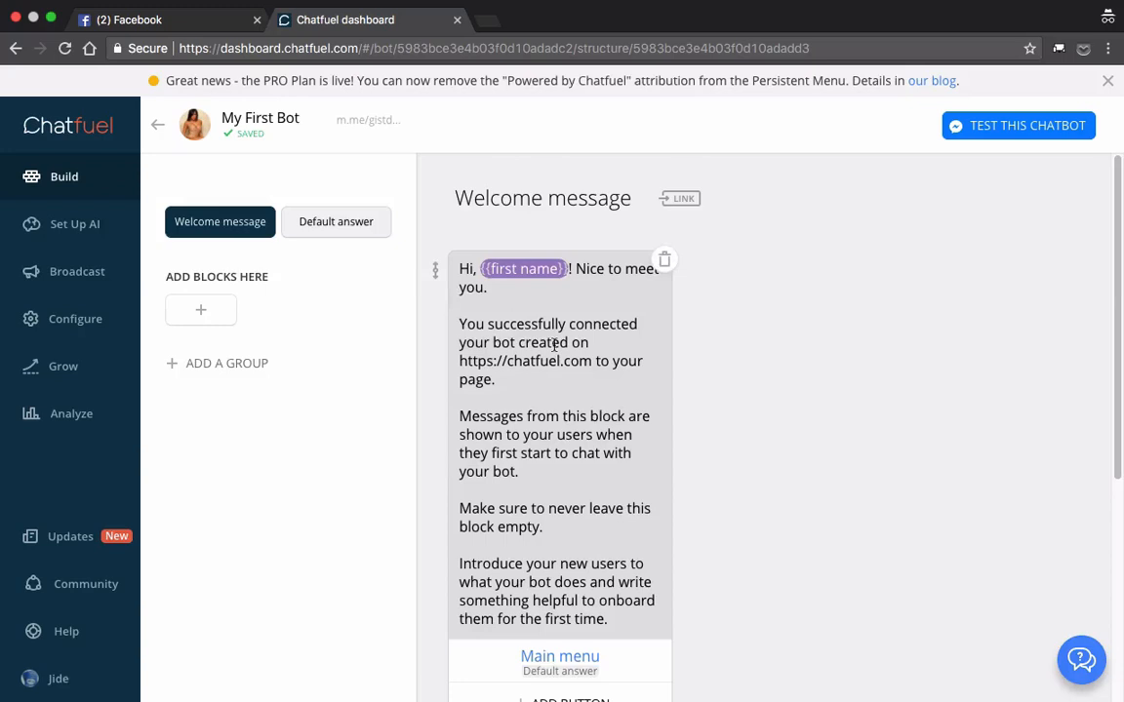
click(545, 470)
scroll(1022, 359, down, 2)
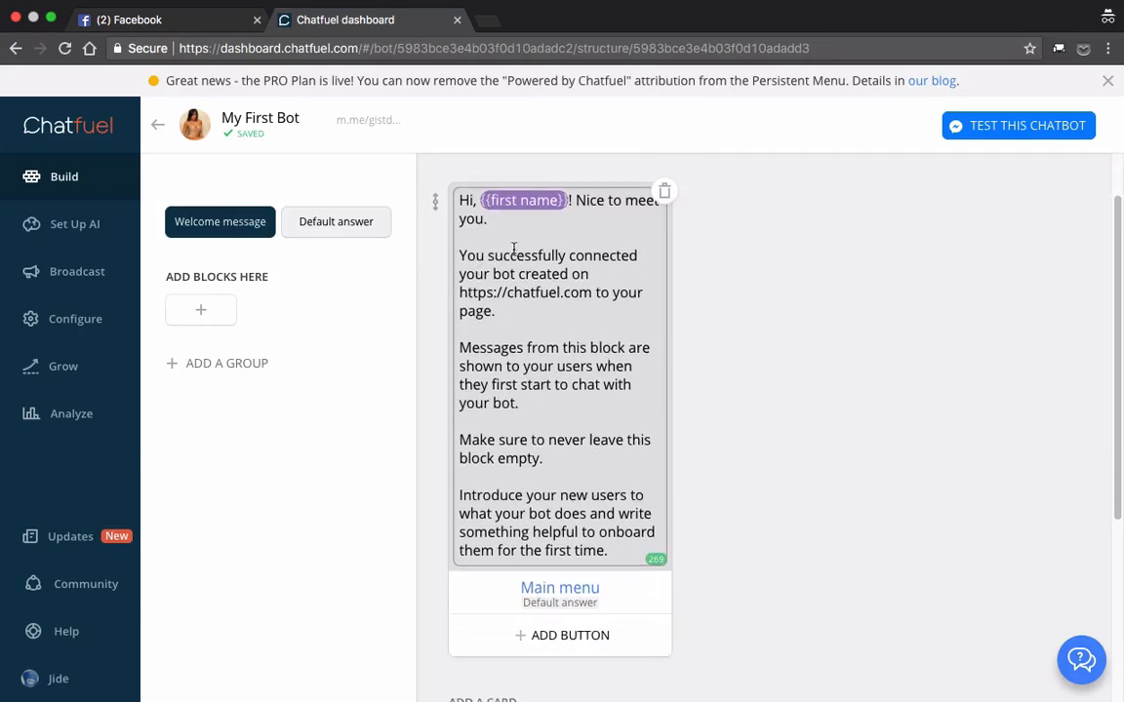
drag(460, 257, 613, 556)
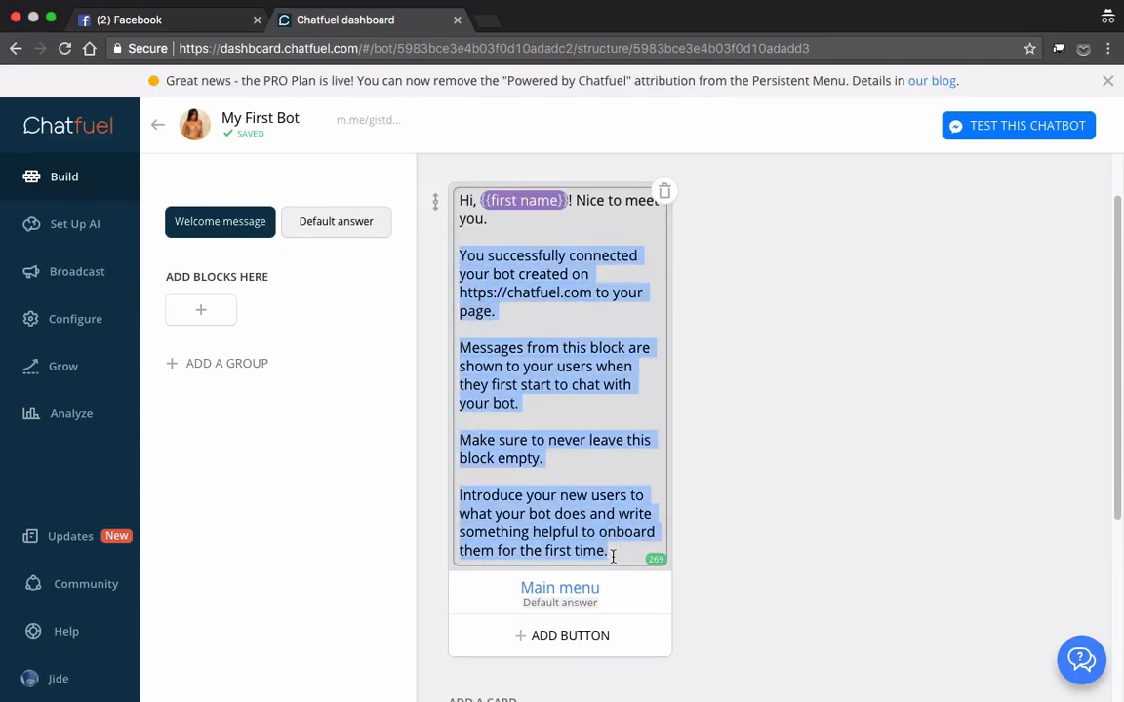
text(I can send)
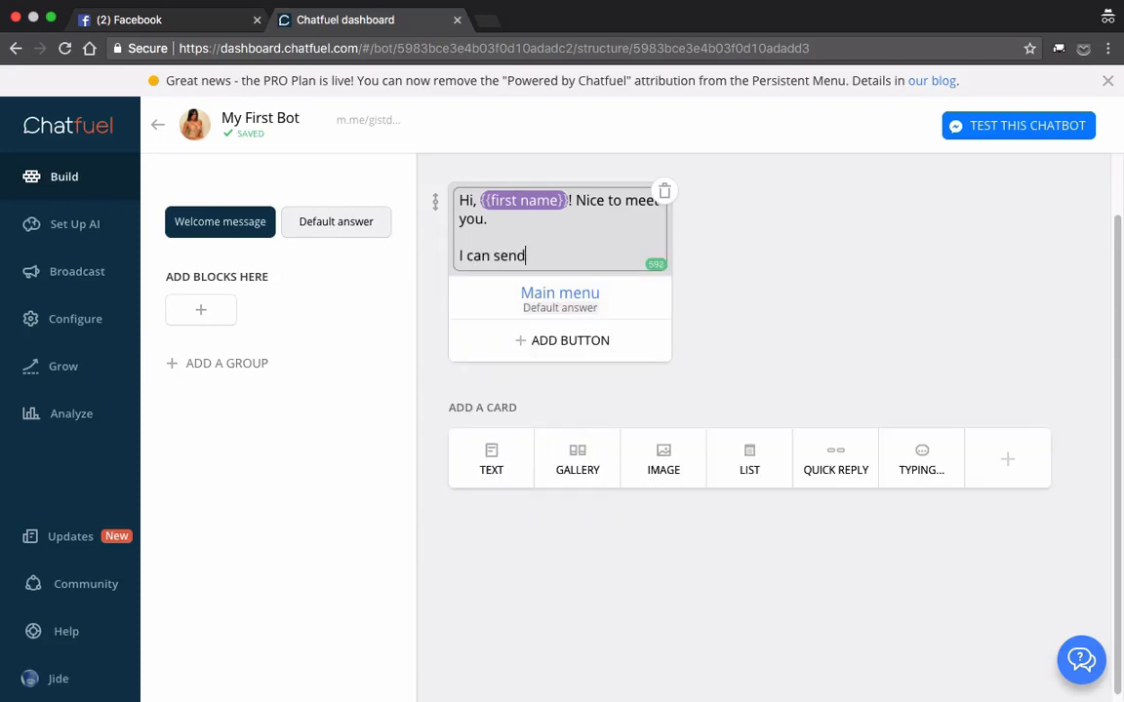
text( you latest news from )
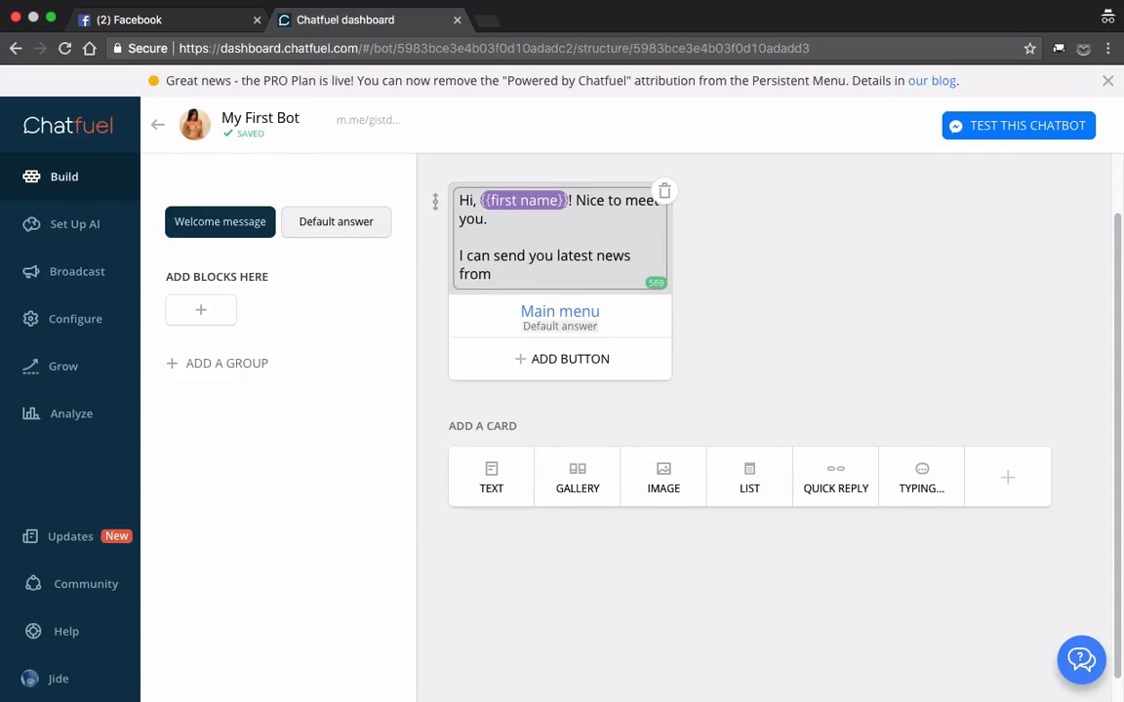
text(Nigeria.)
Step: Add a separate closing paragraph reading "Are you interested?" to the welcome message text
key(Return)
key(Return)
text(A)
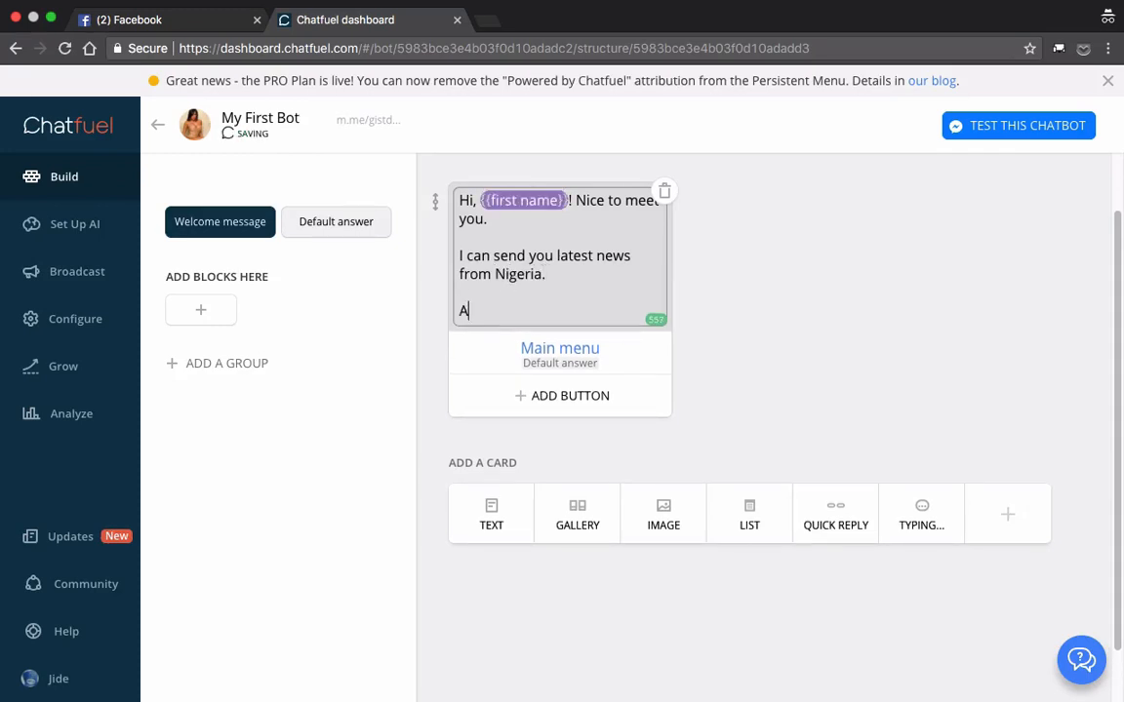
text(re you intere)
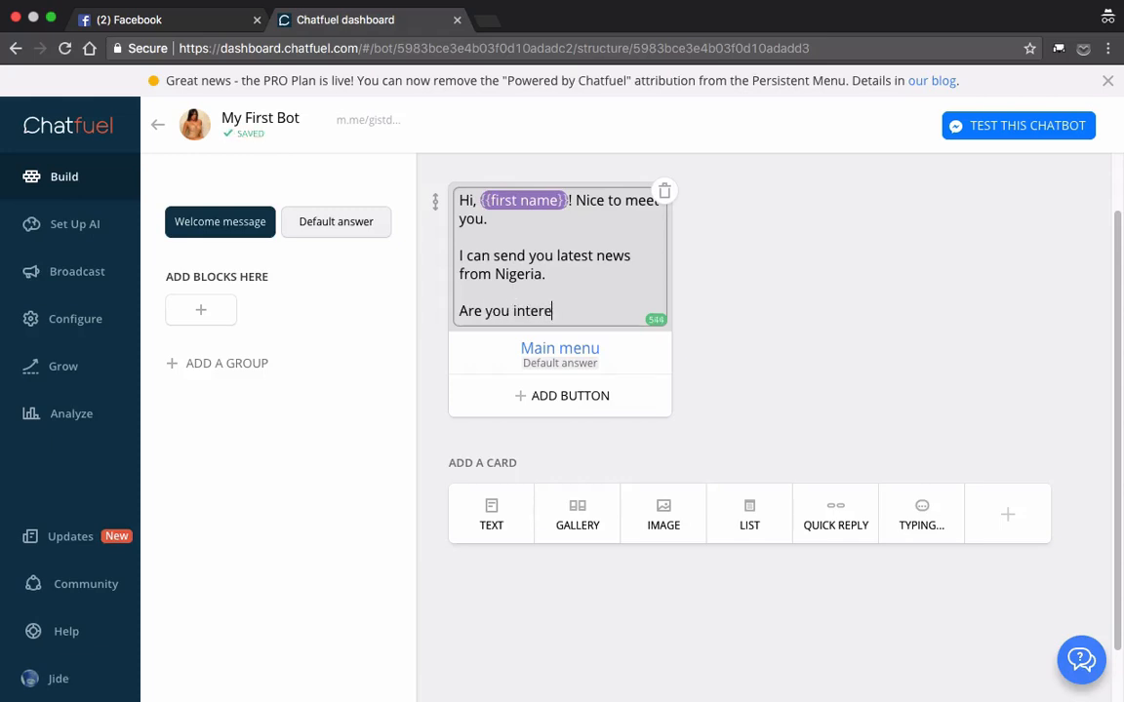
text(sted?)
click(723, 356)
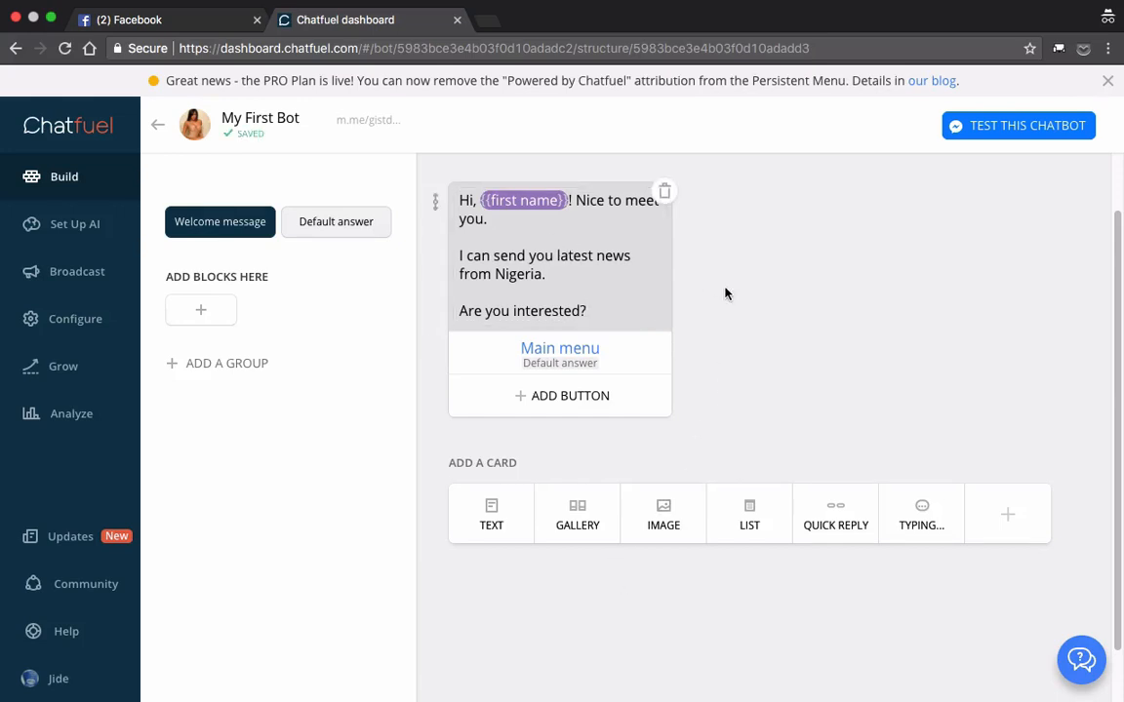
Step: Examine the card types and the list of Chatfuel plugins available for the Welcome message block
scroll(725, 292, up, 1)
scroll(725, 293, up, 3)
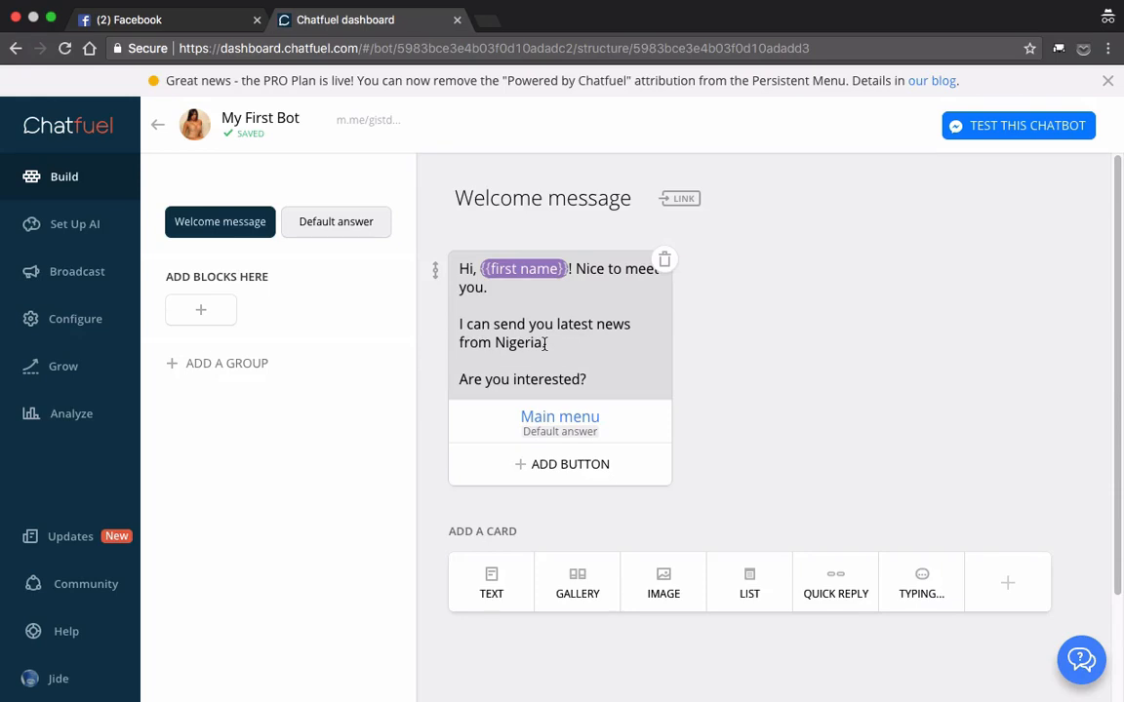
scroll(685, 476, down, 2)
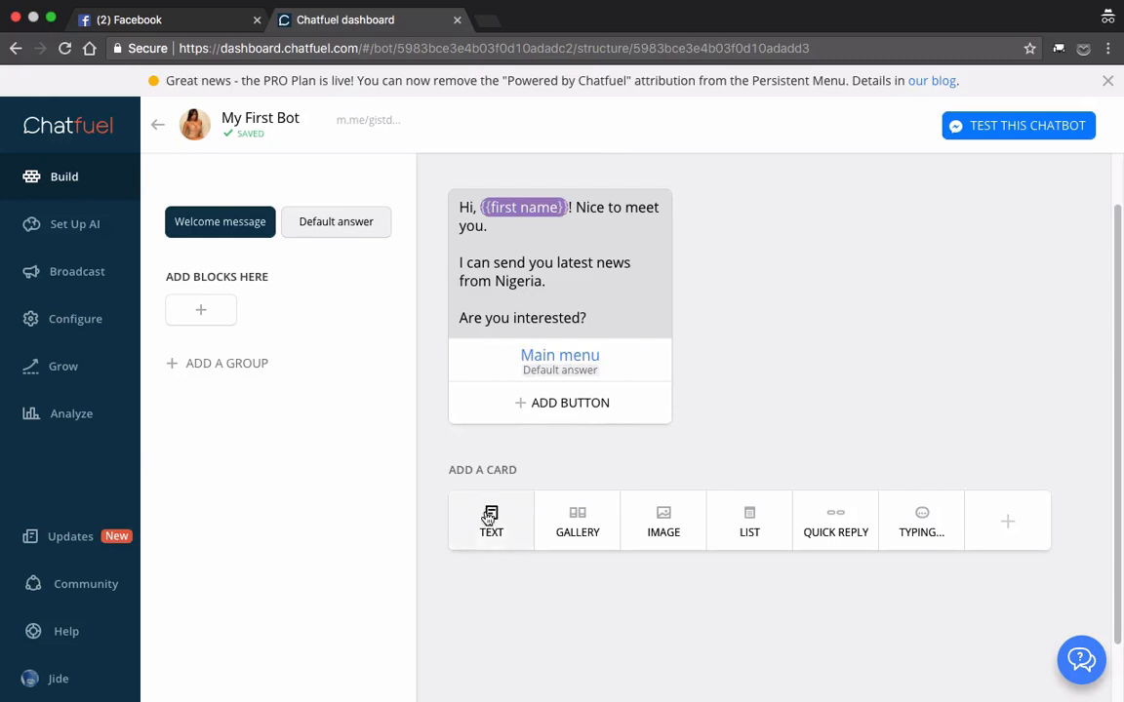
click(1009, 527)
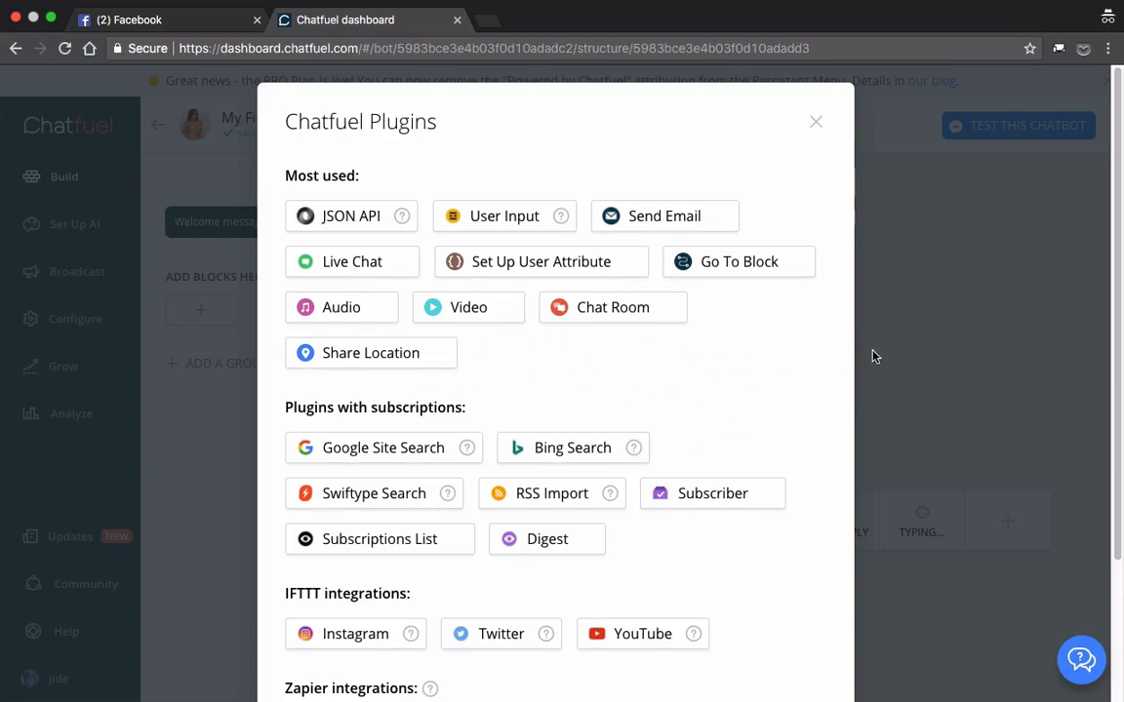
click(815, 121)
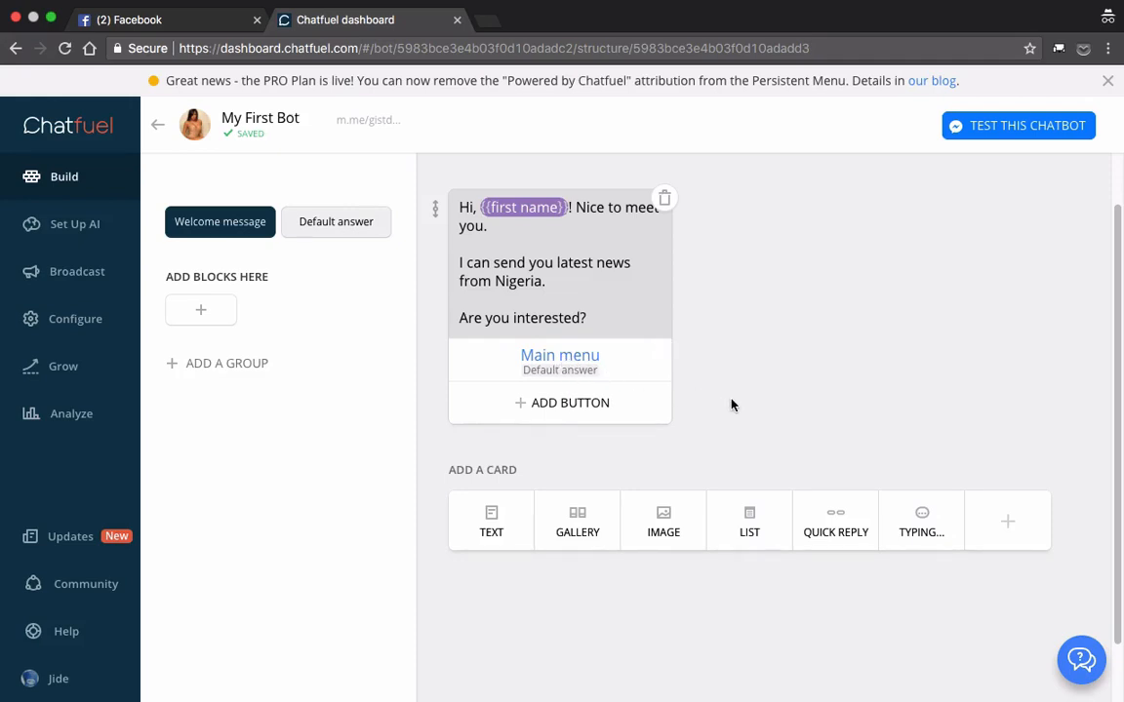
Step: Link the Main menu button to the Welcome message block in place of the Default answer block
scroll(733, 405, up, 2)
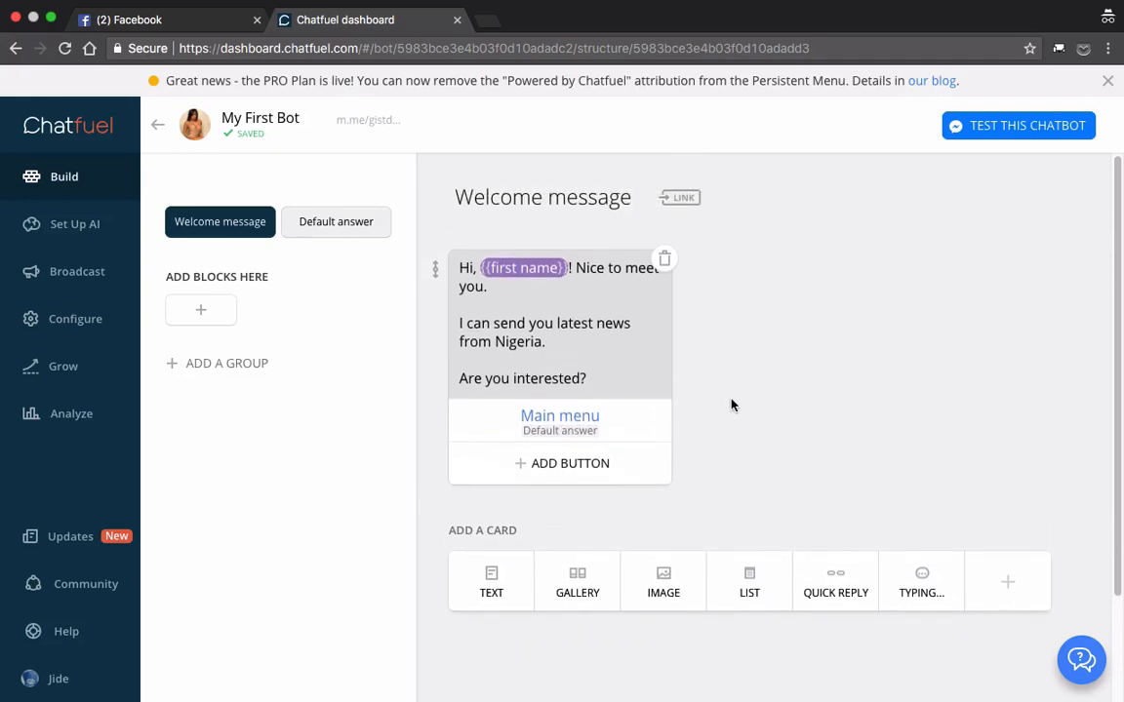
click(577, 429)
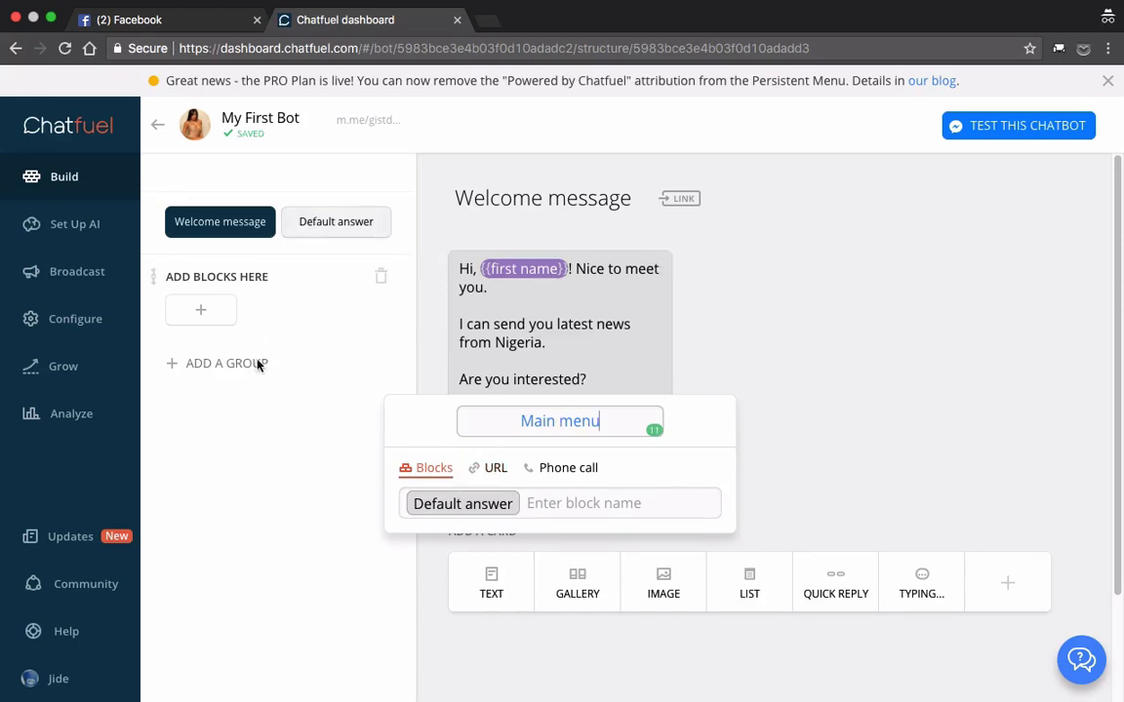
click(514, 502)
click(459, 499)
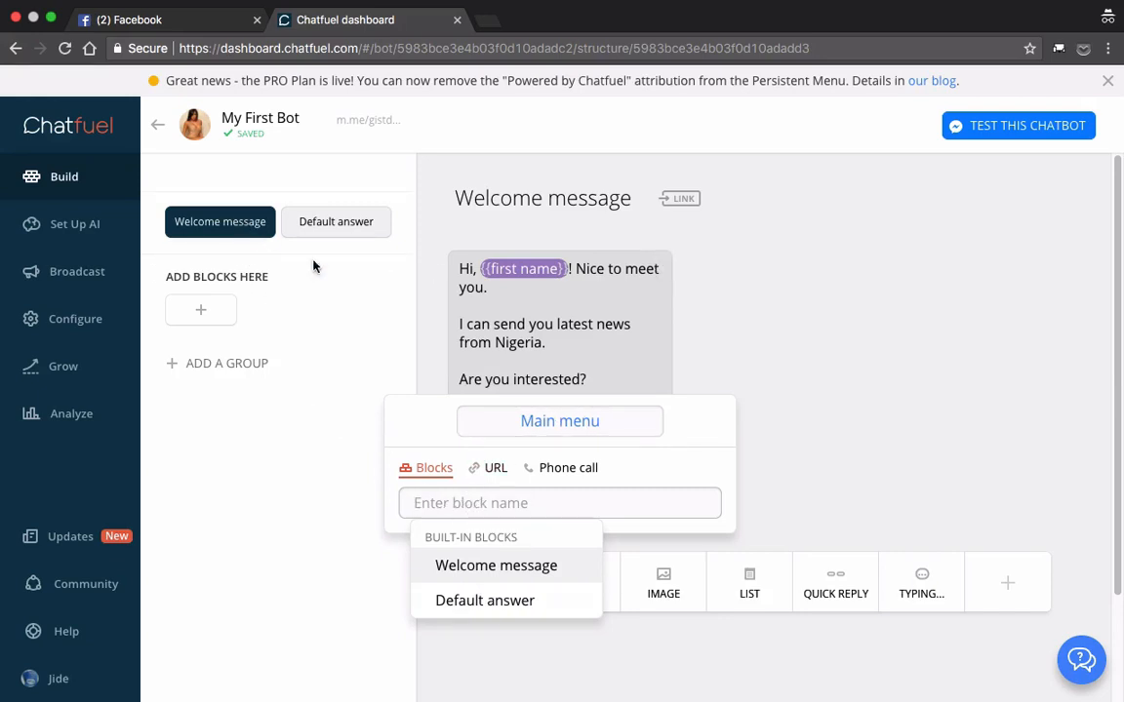
click(464, 571)
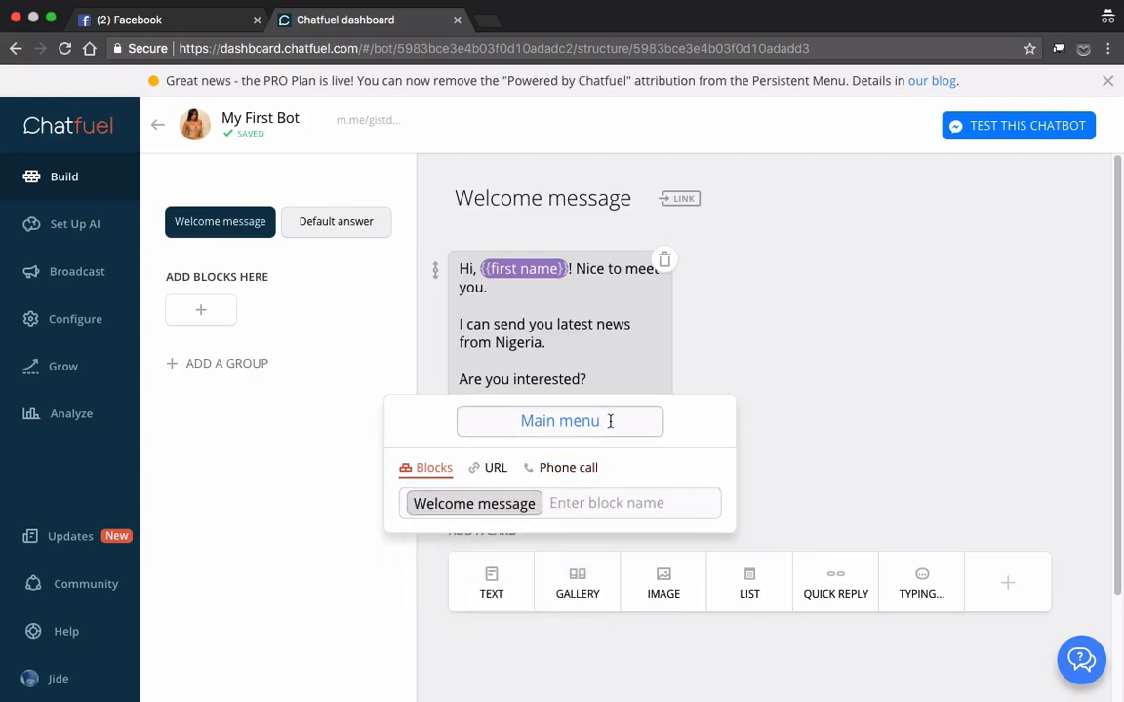
click(493, 470)
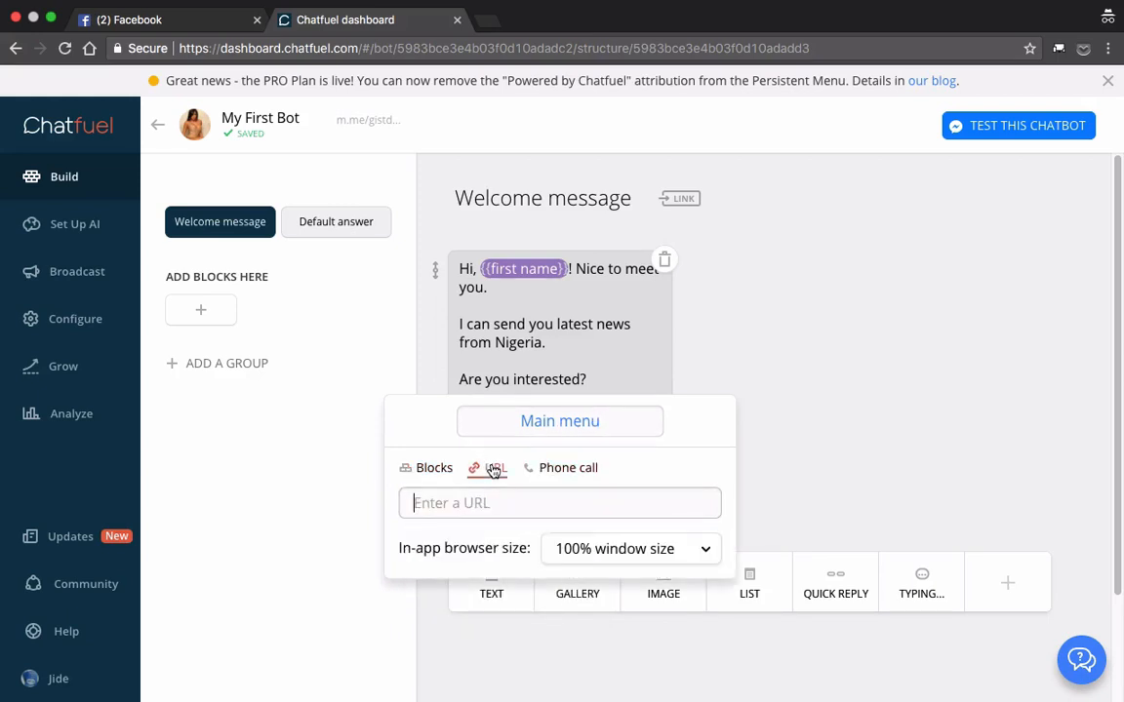
click(480, 504)
text(ht)
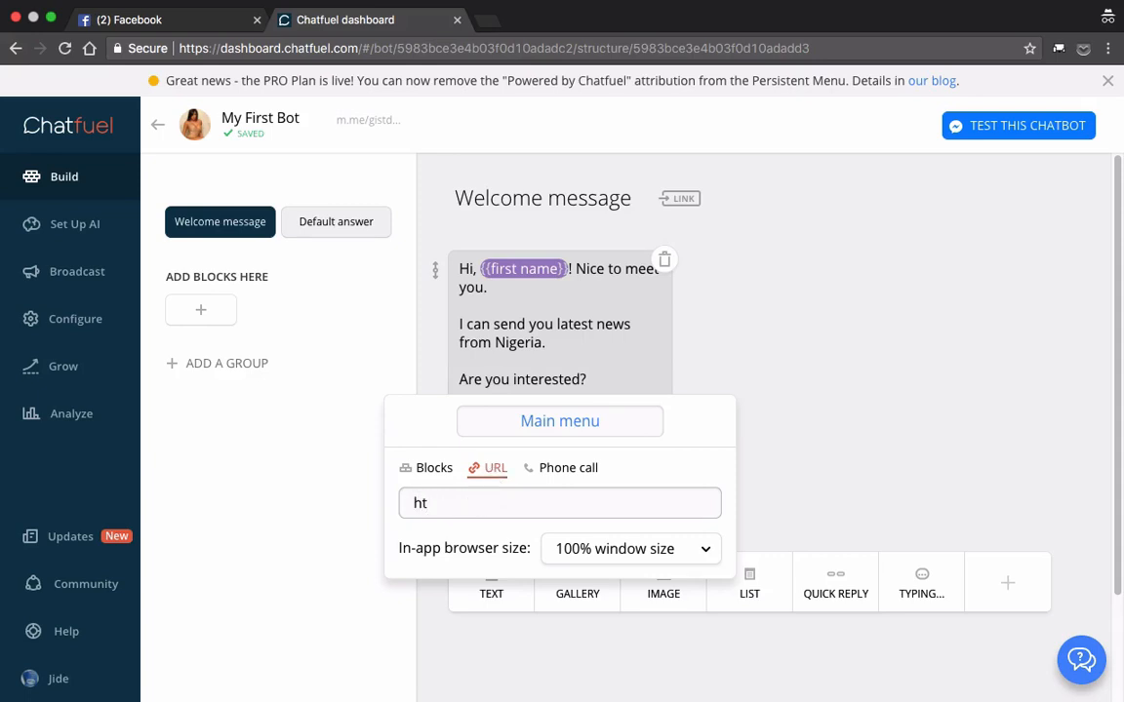
text(tp://www.ogbo)
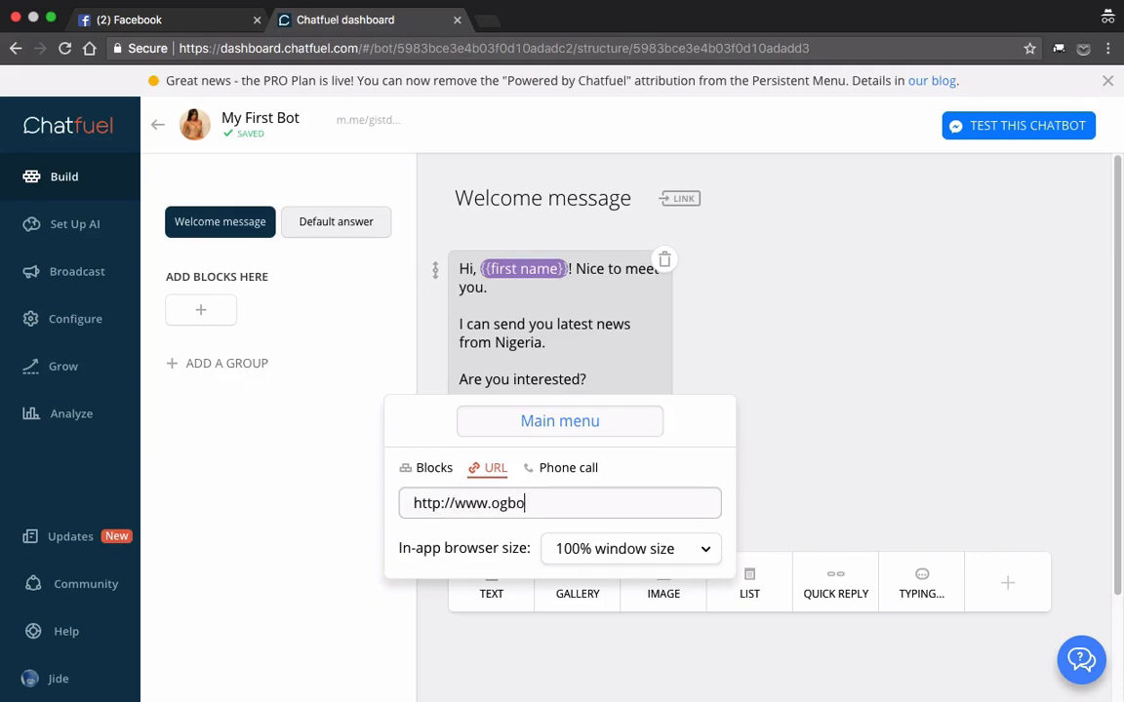
text(ngeblog.com)
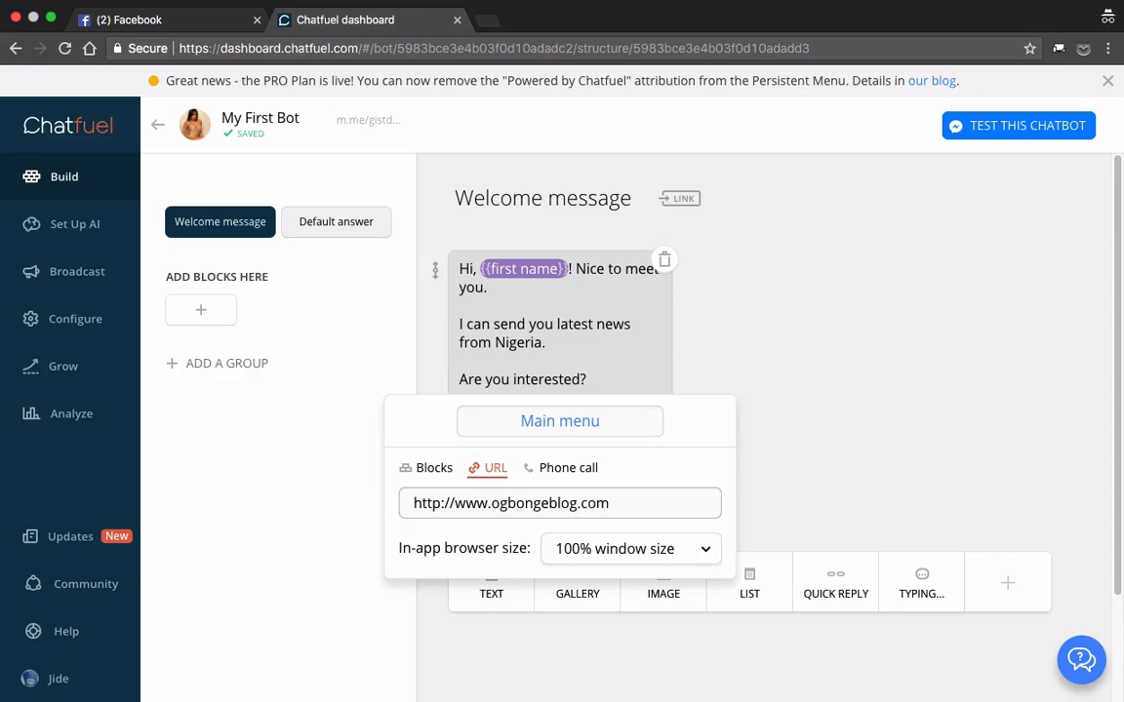
click(761, 440)
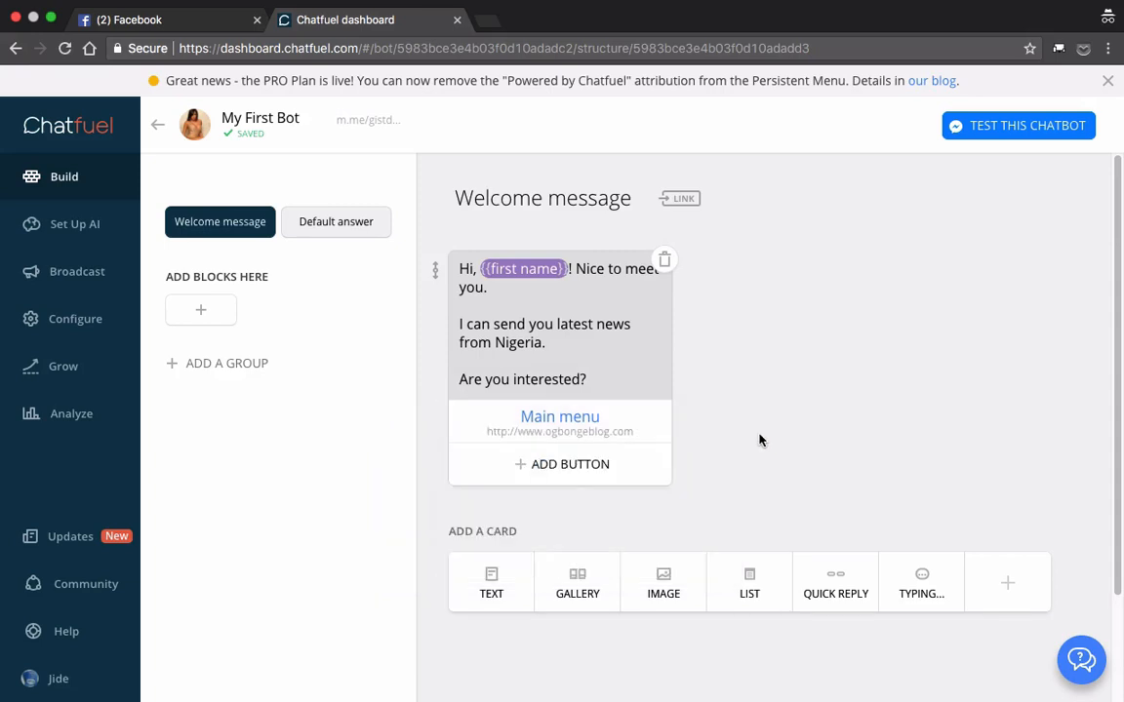
Step: Change the Main menu button to a phone call with the country code +234
click(568, 420)
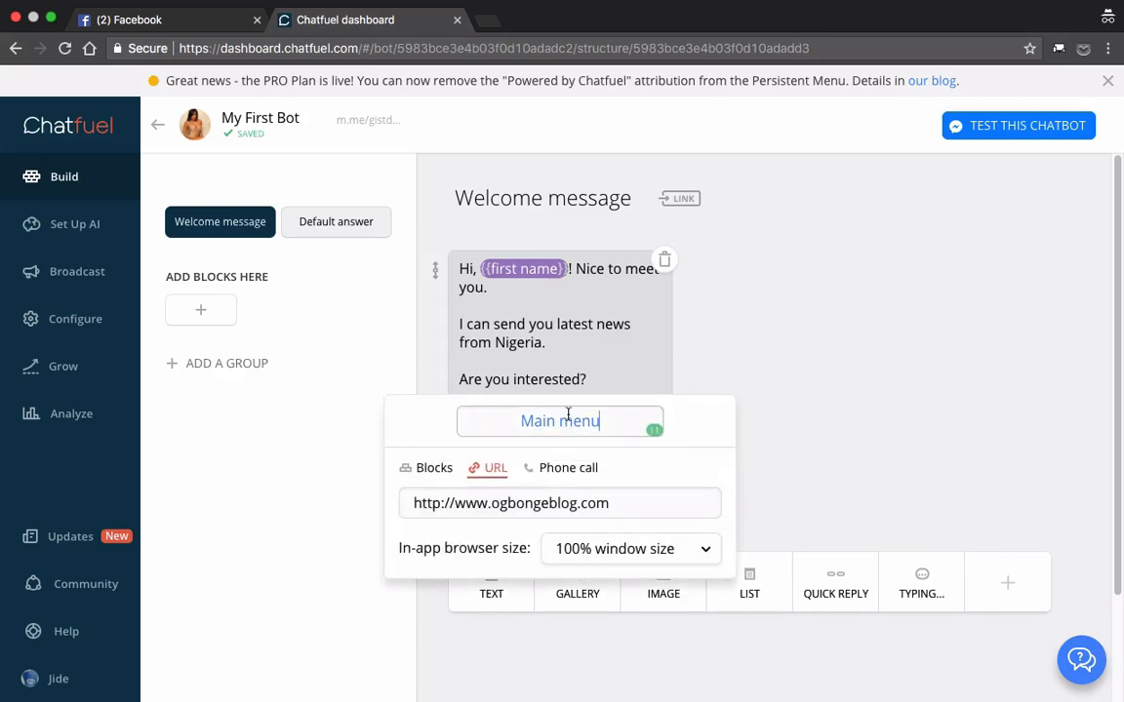
click(566, 475)
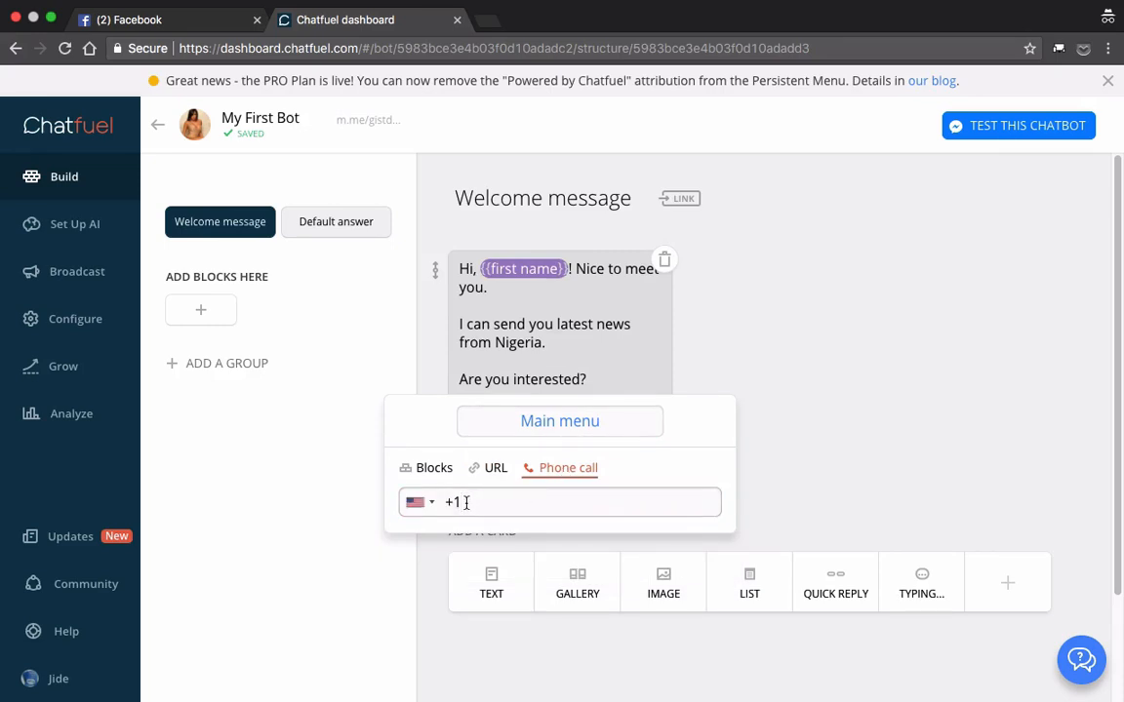
text(234)
click(773, 446)
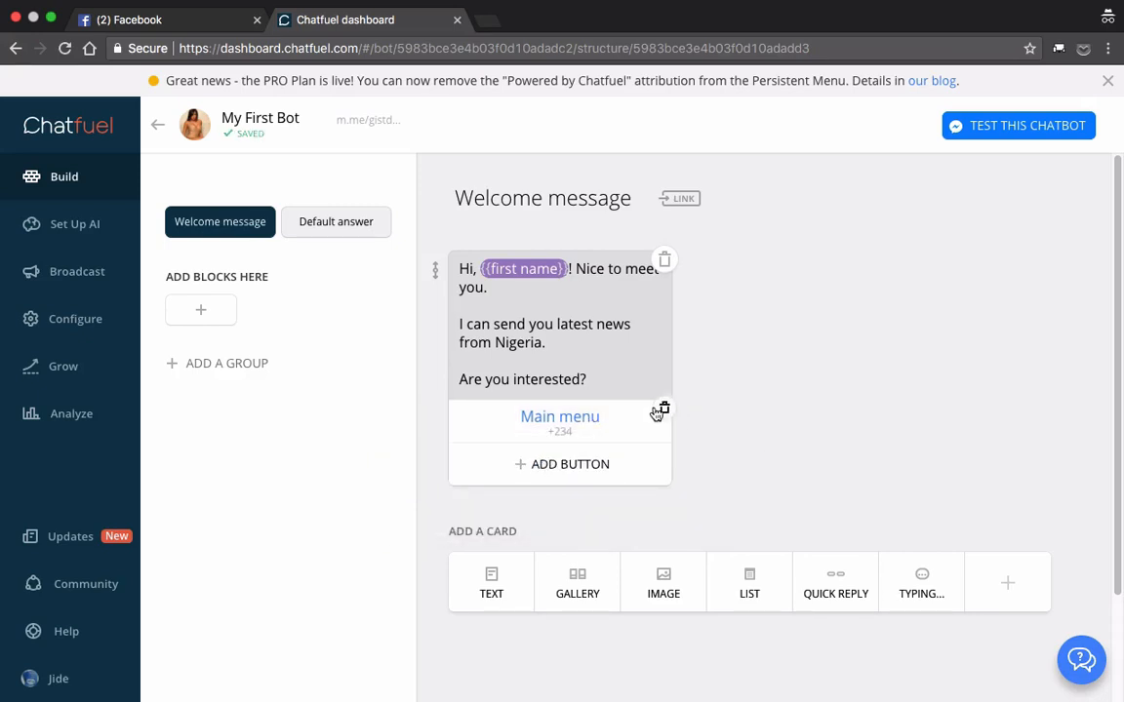
Step: Delete the Main menu button from the welcome message card
click(664, 409)
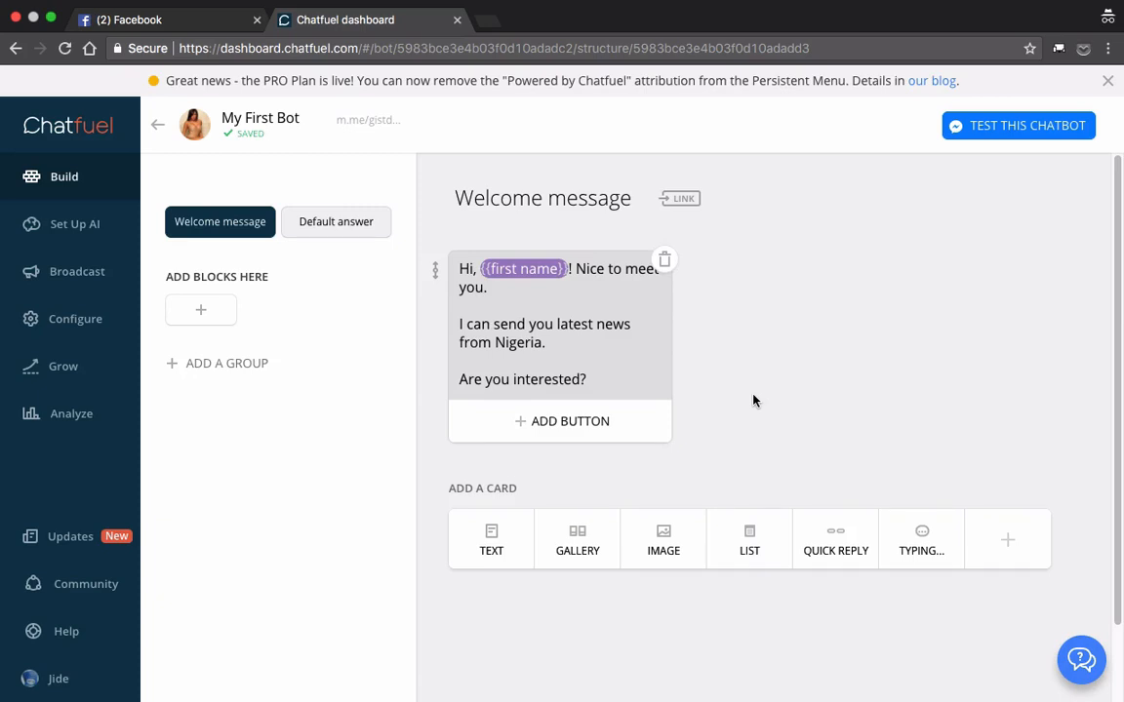
Step: Add an AI rule to the Default group that reacts to the user phrases "start" and "restart"
click(75, 232)
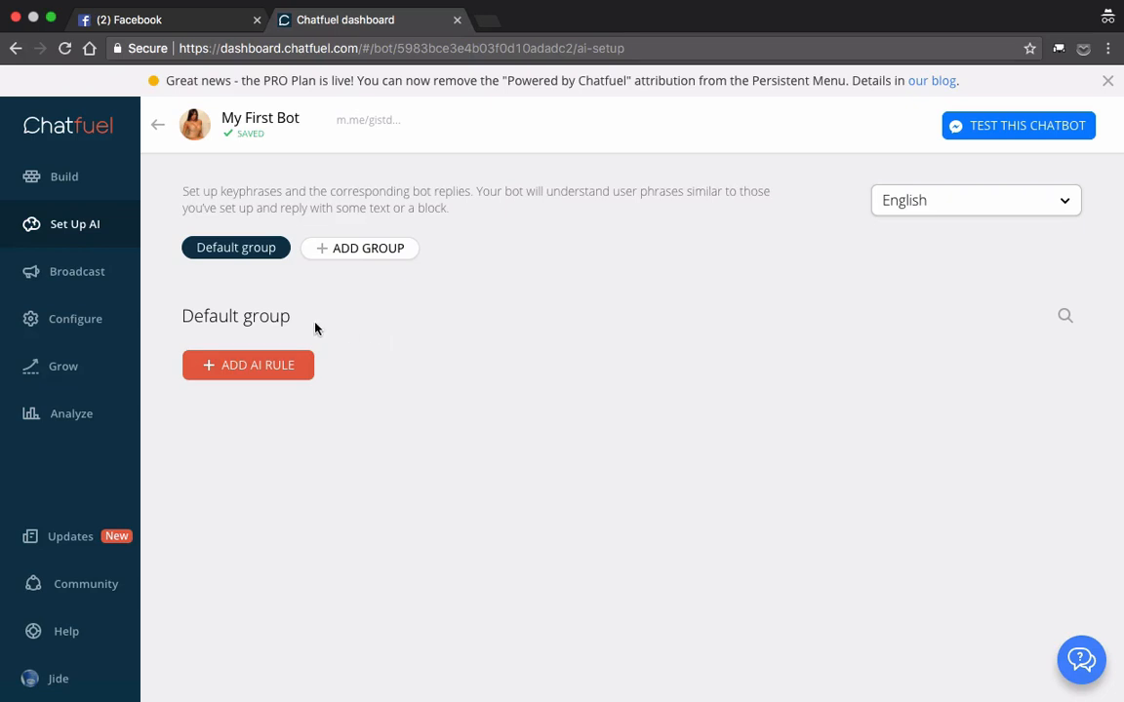
click(261, 374)
click(273, 481)
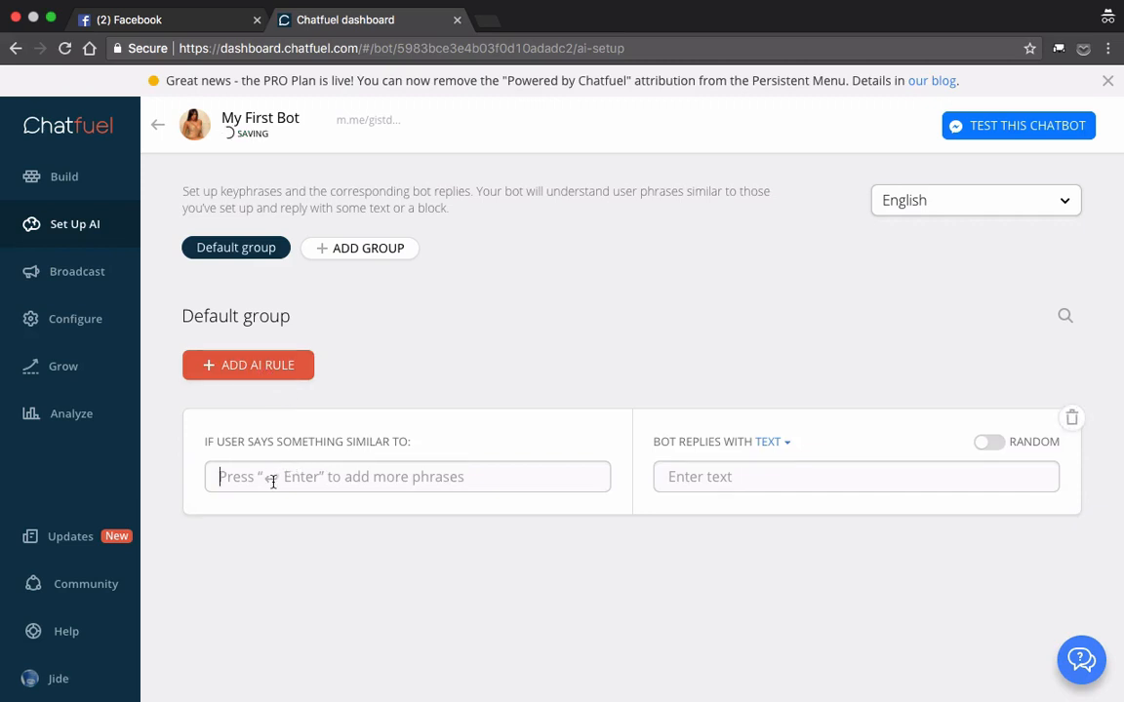
text(sy)
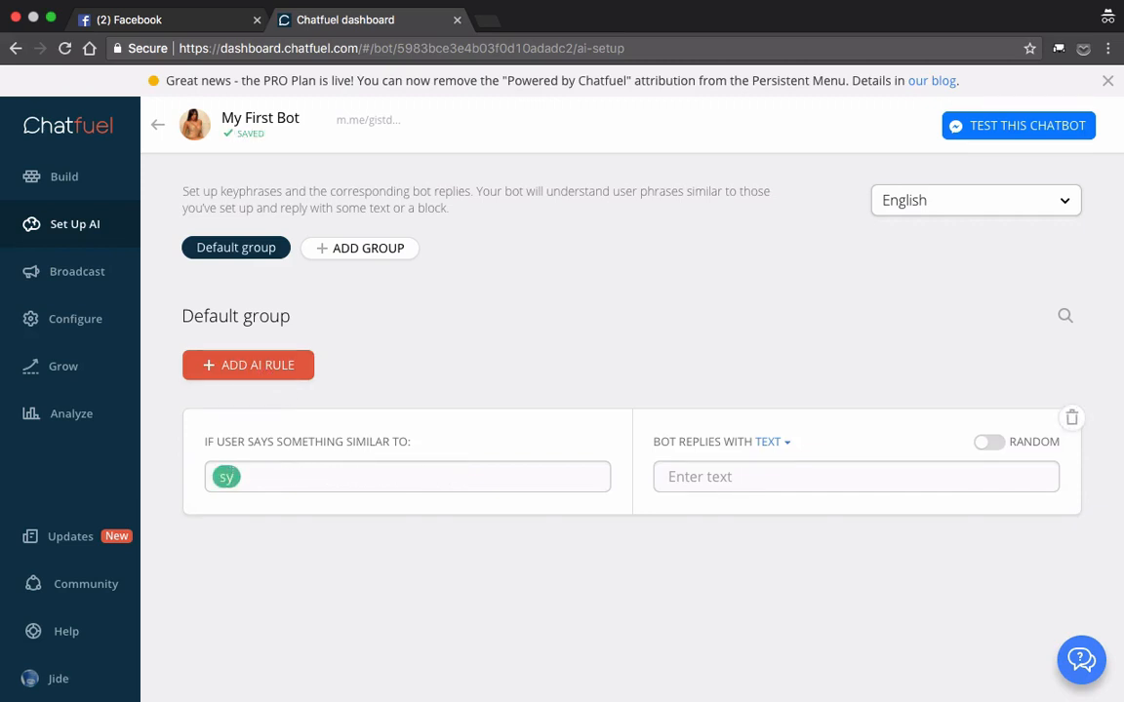
key(BackSpace)
text(tart,restart)
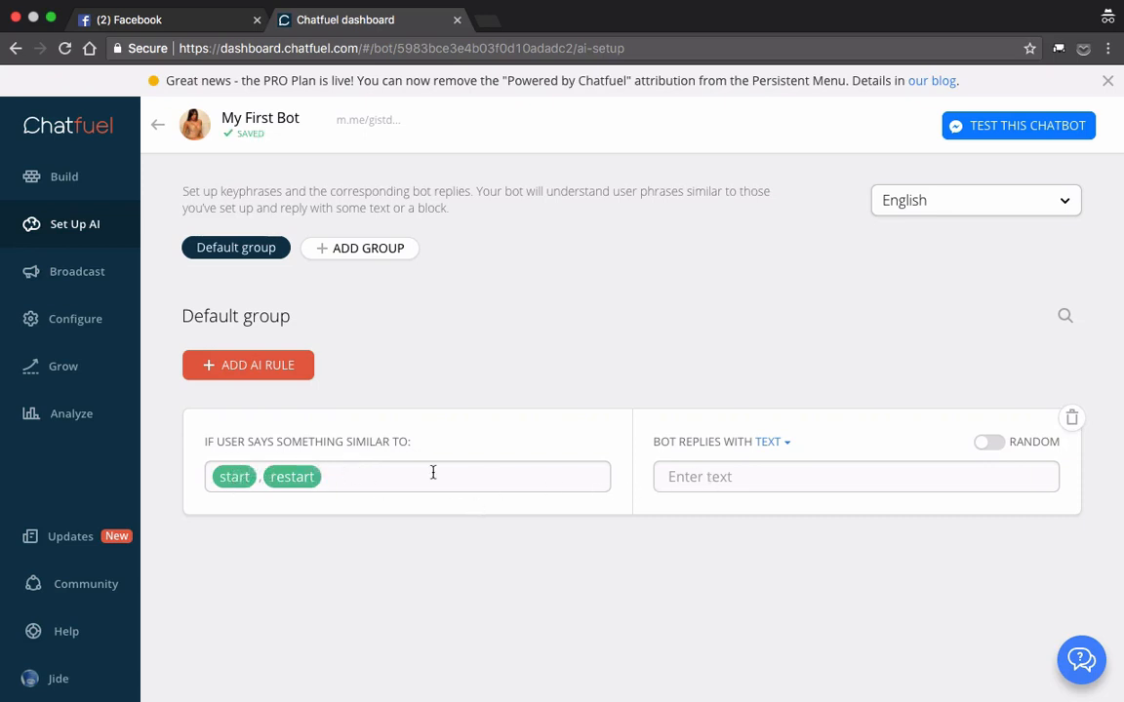
Step: Set the AI rule's bot reply to a block and choose the Welcome message block
click(725, 482)
click(711, 477)
click(790, 451)
click(780, 468)
click(726, 544)
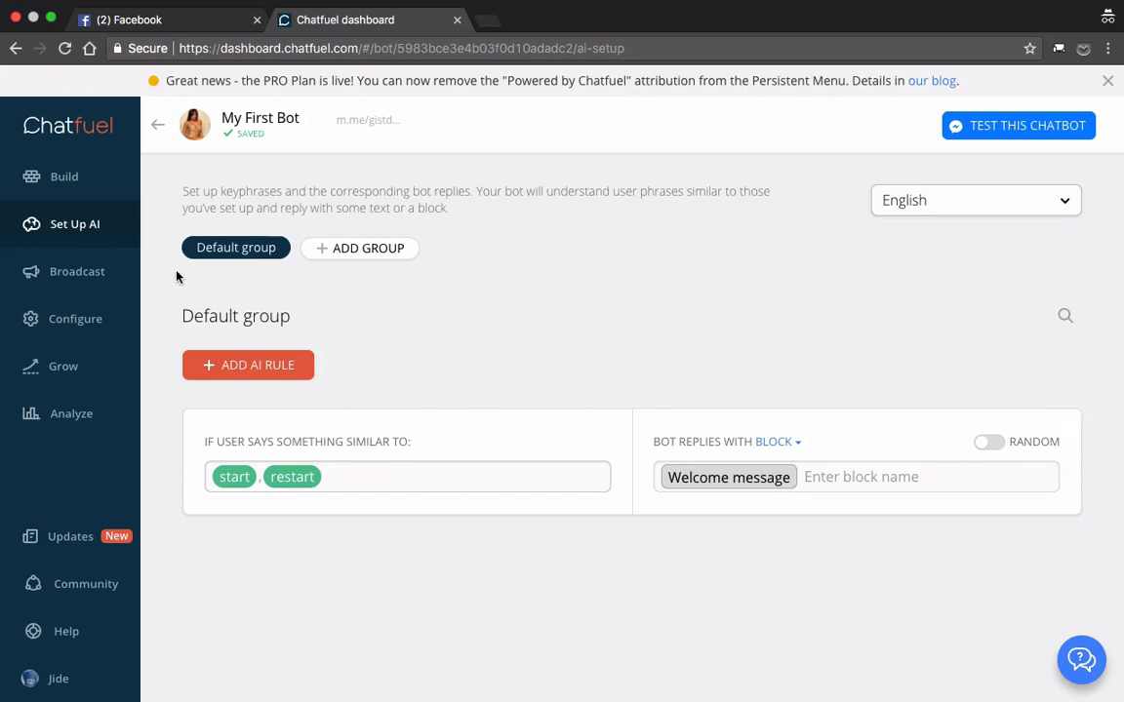
Step: Open the bot's Default answer block to examine its cards
click(66, 183)
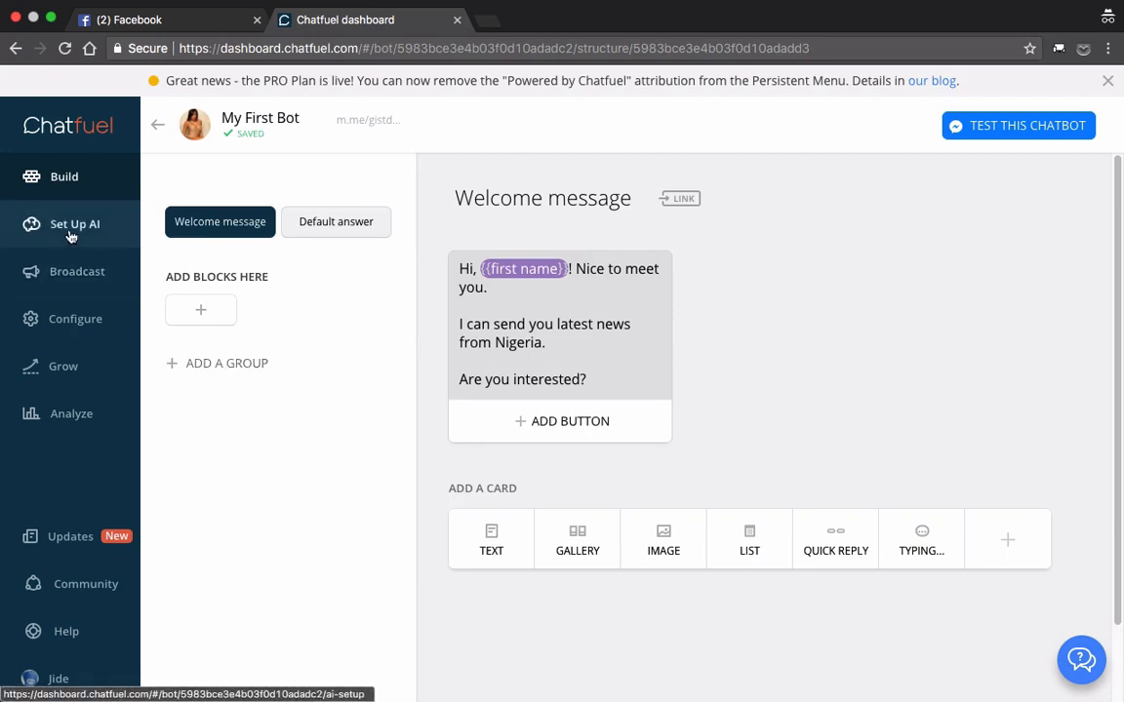
click(367, 238)
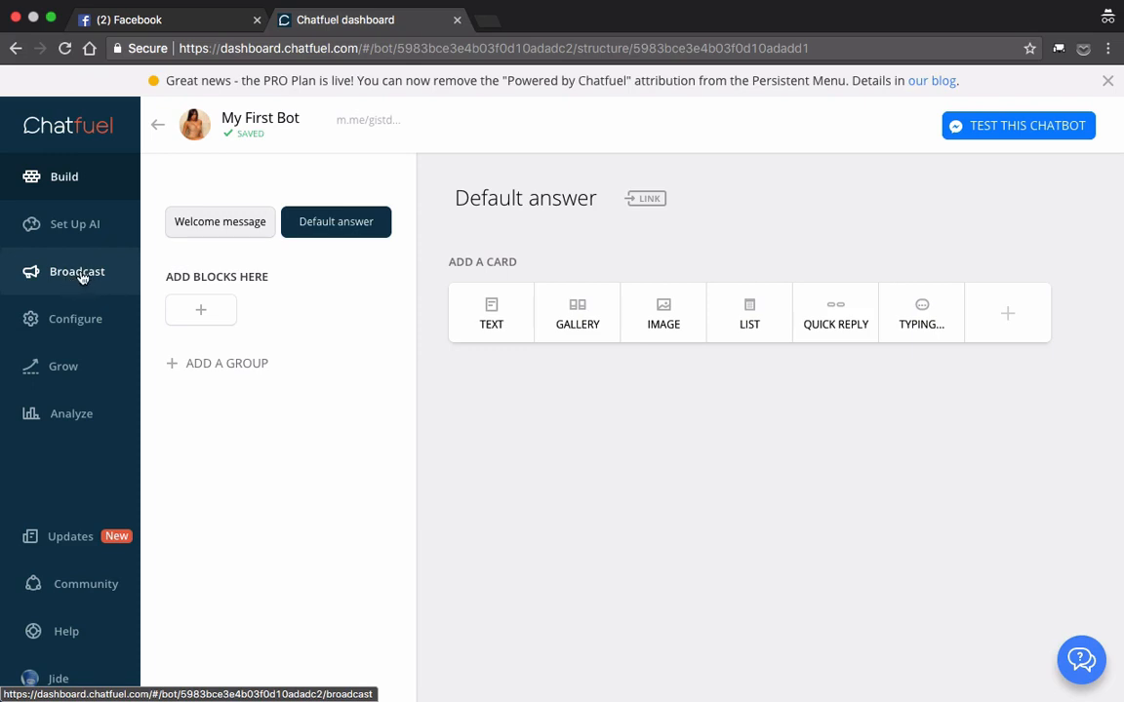
Step: Start a broadcast for immediate delivery and add an empty text card to it
click(82, 278)
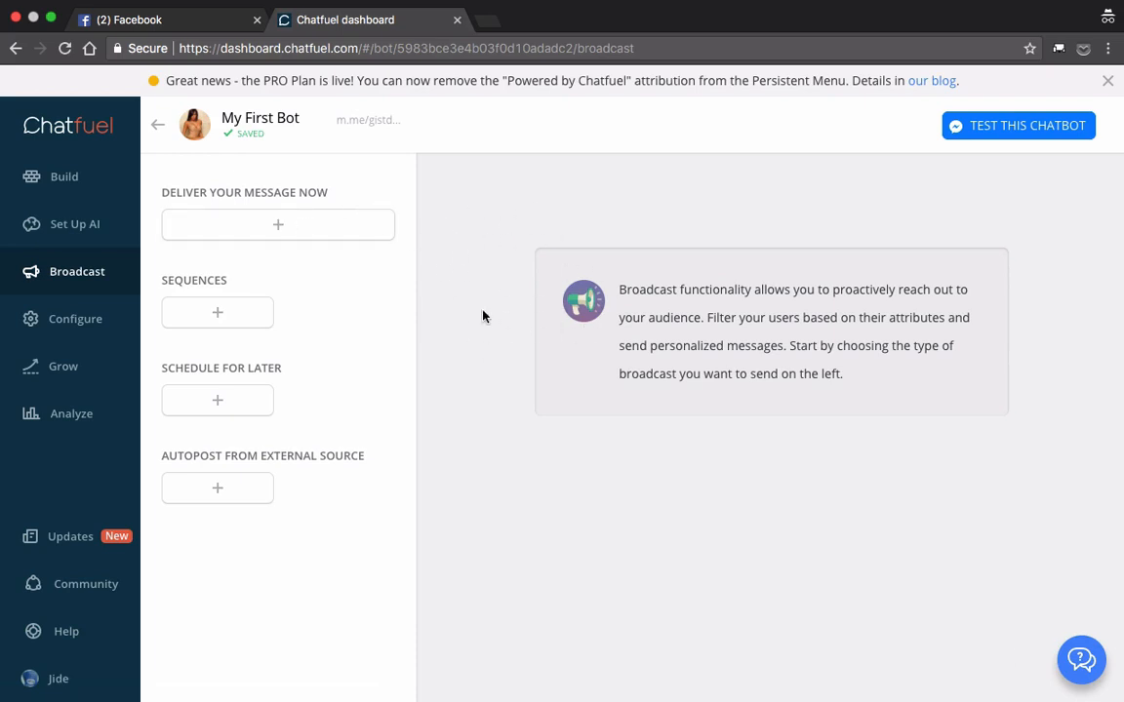
click(279, 227)
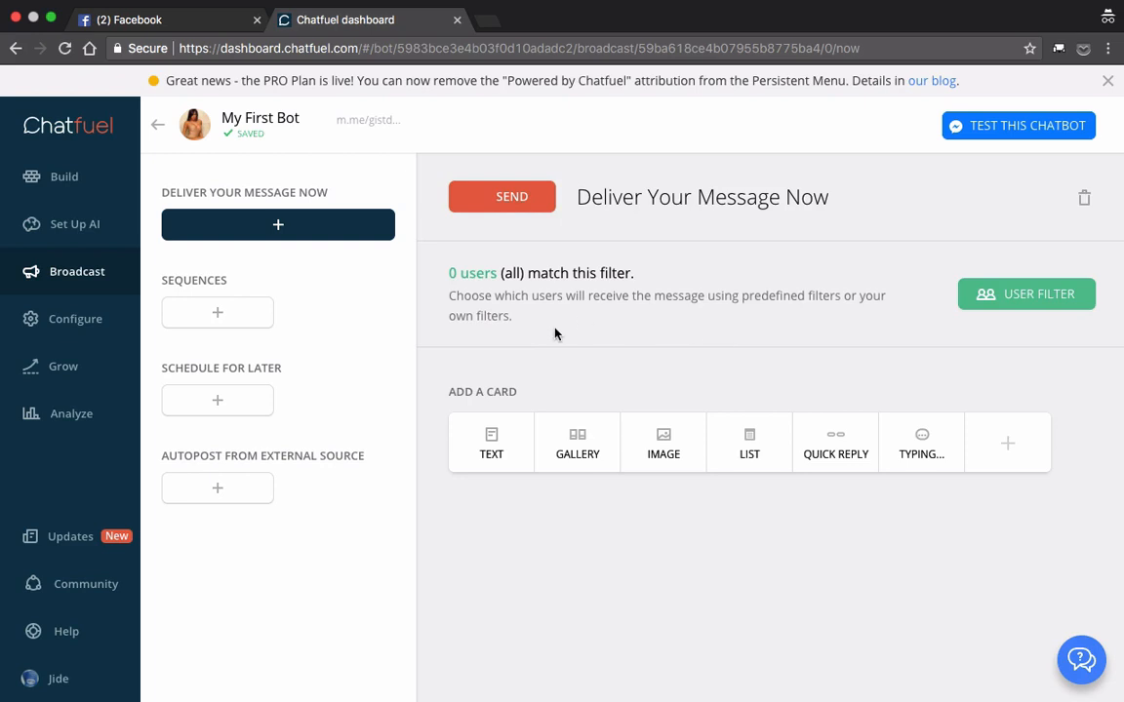
click(494, 452)
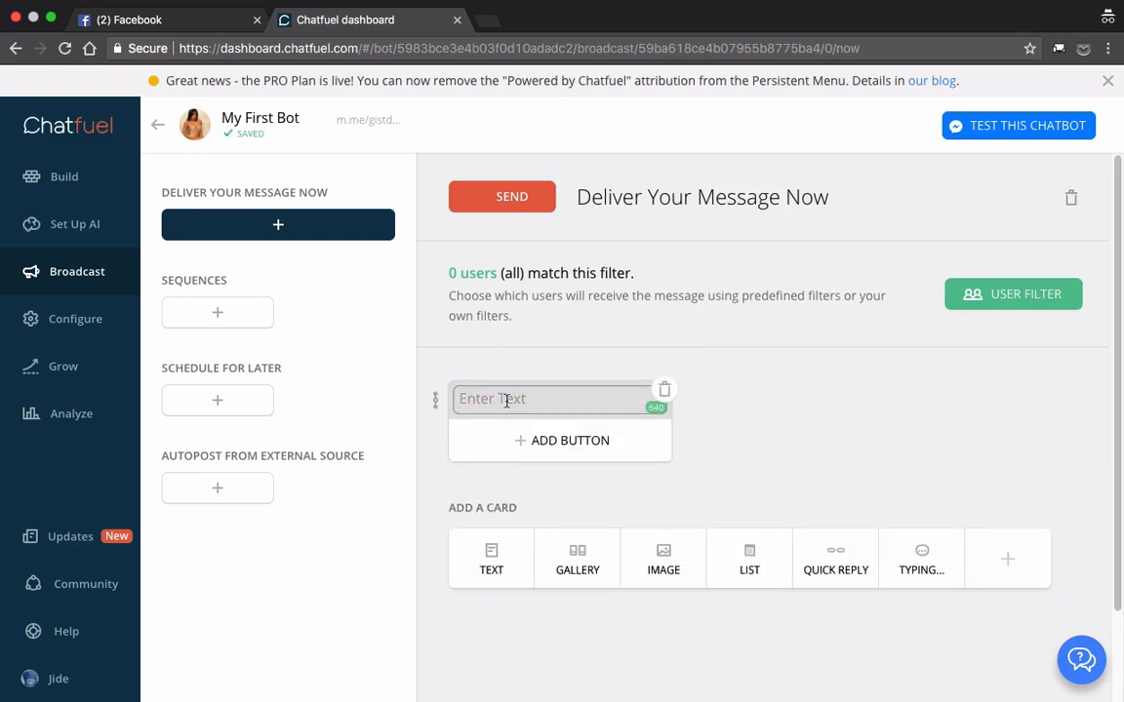
click(506, 400)
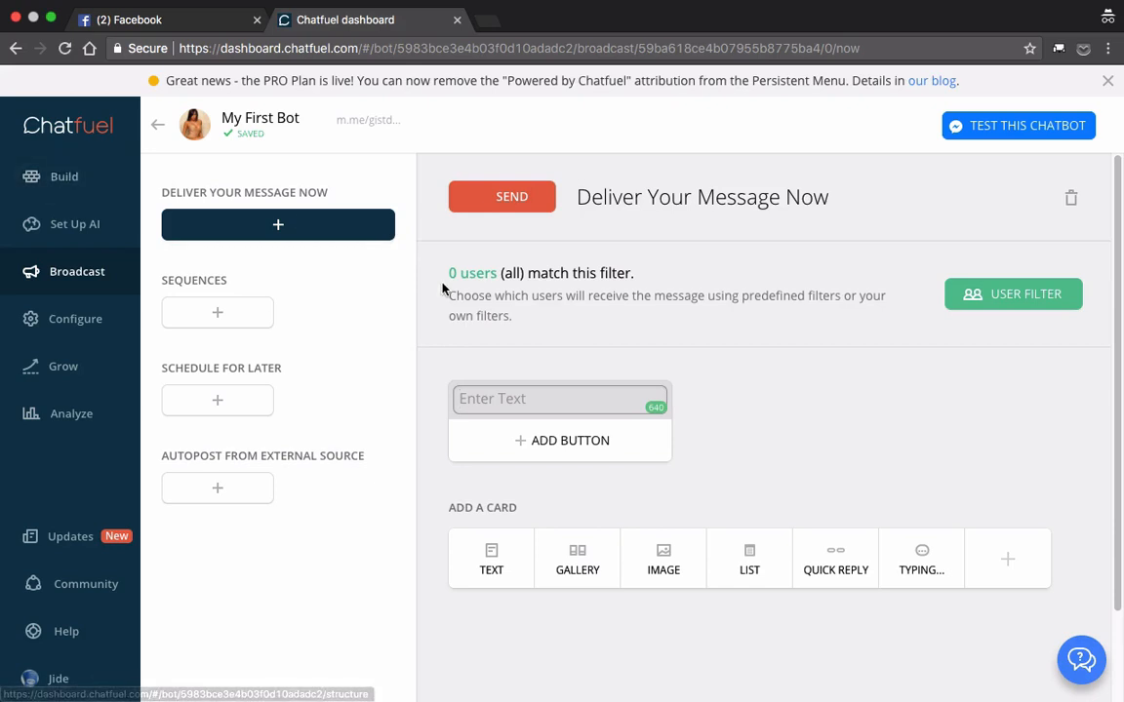
Step: Delete the empty text card from the immediate-delivery broadcast
click(61, 178)
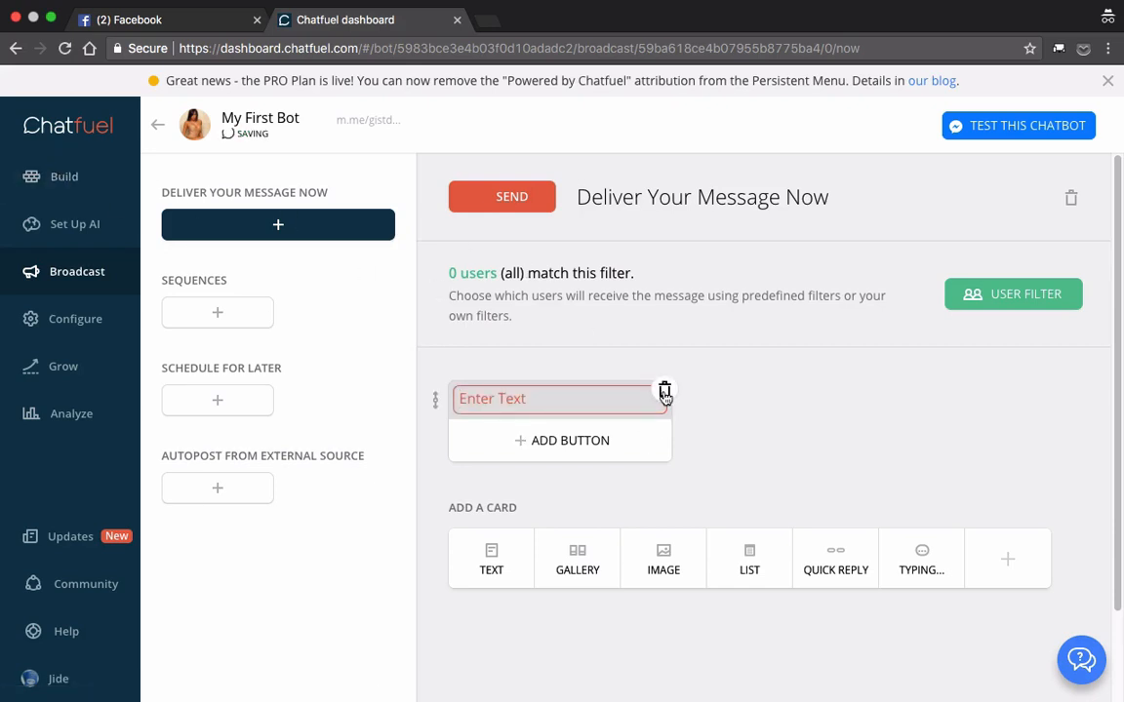
click(664, 393)
click(657, 428)
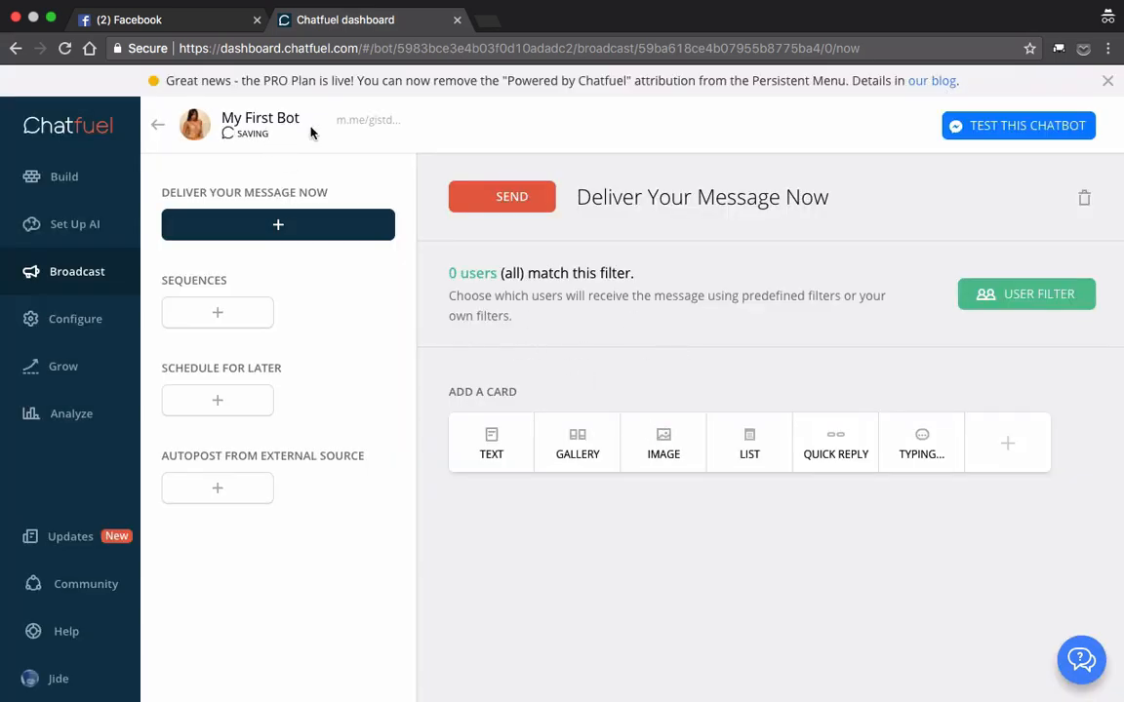
Step: Return to the list of chatbots and rename My First Bot to "Gist bot"
click(159, 130)
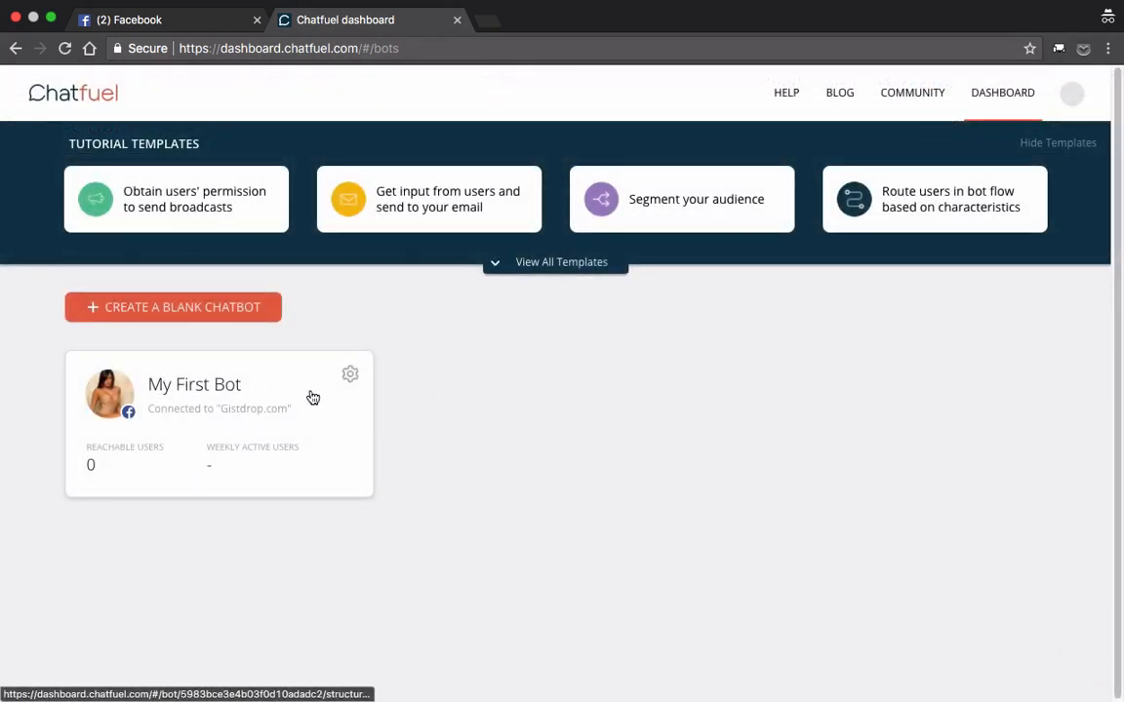
click(351, 376)
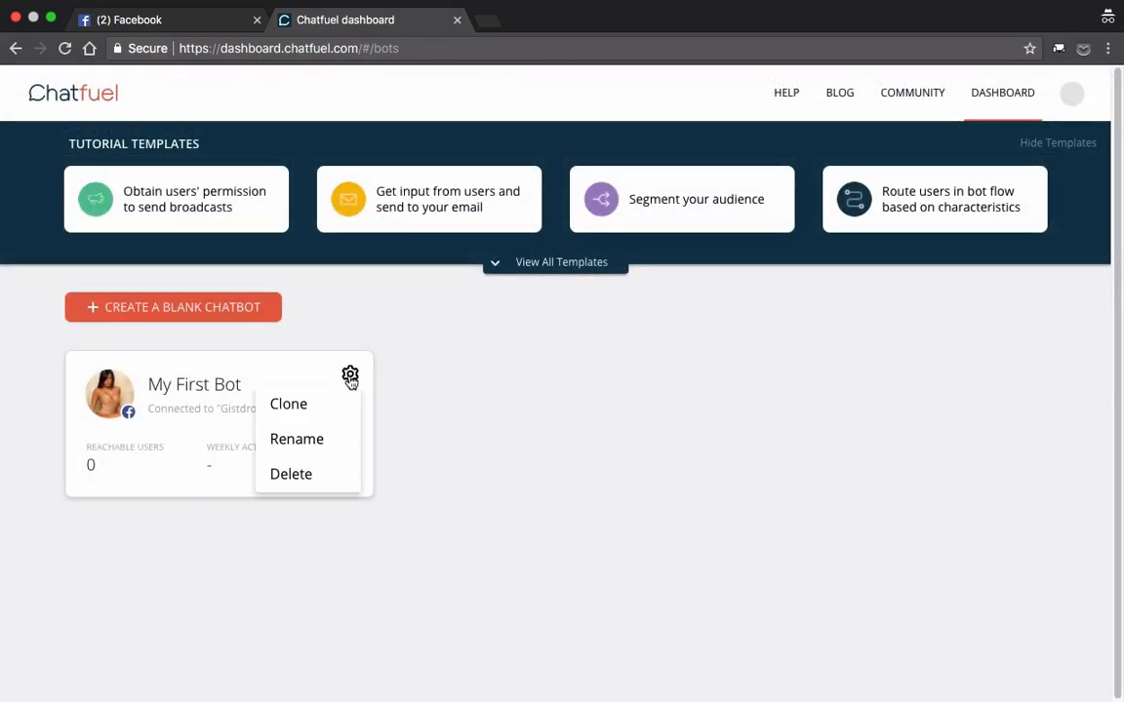
click(296, 440)
key(BackSpace)
key(BackSpace)
key(BackSpace)
key(BackSpace)
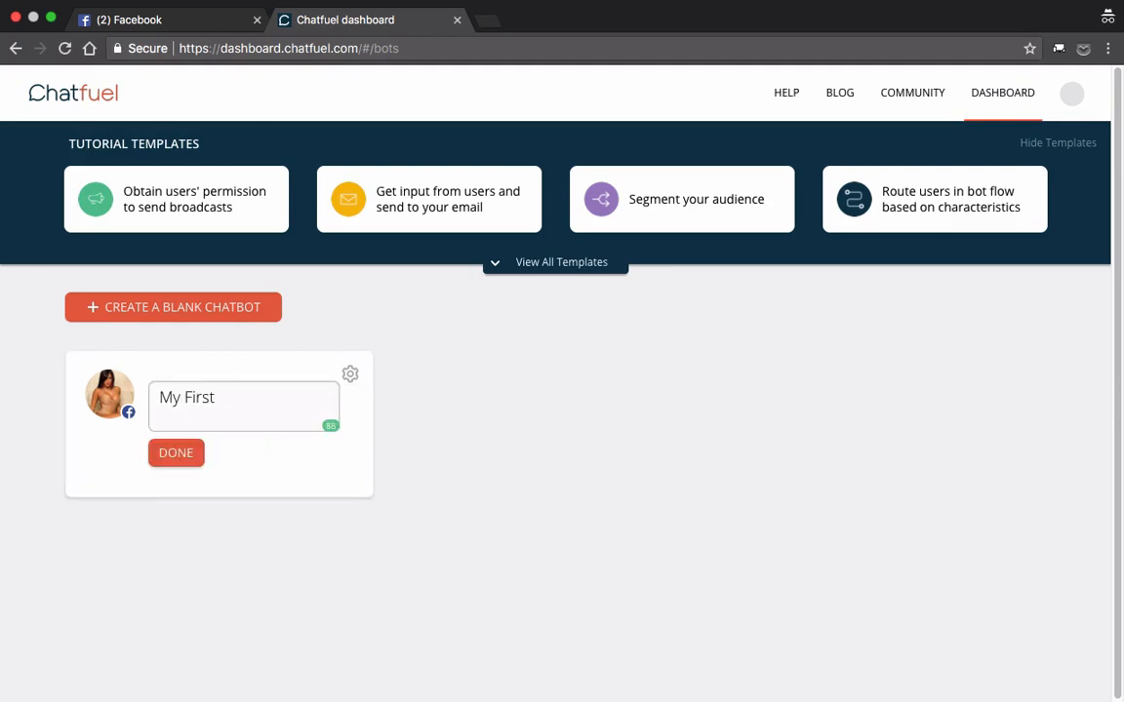
key(BackSpace)
key(BackSpace)
key(BackSpace)
key(BackSpace)
key(BackSpace)
key(BackSpace)
key(BackSpace)
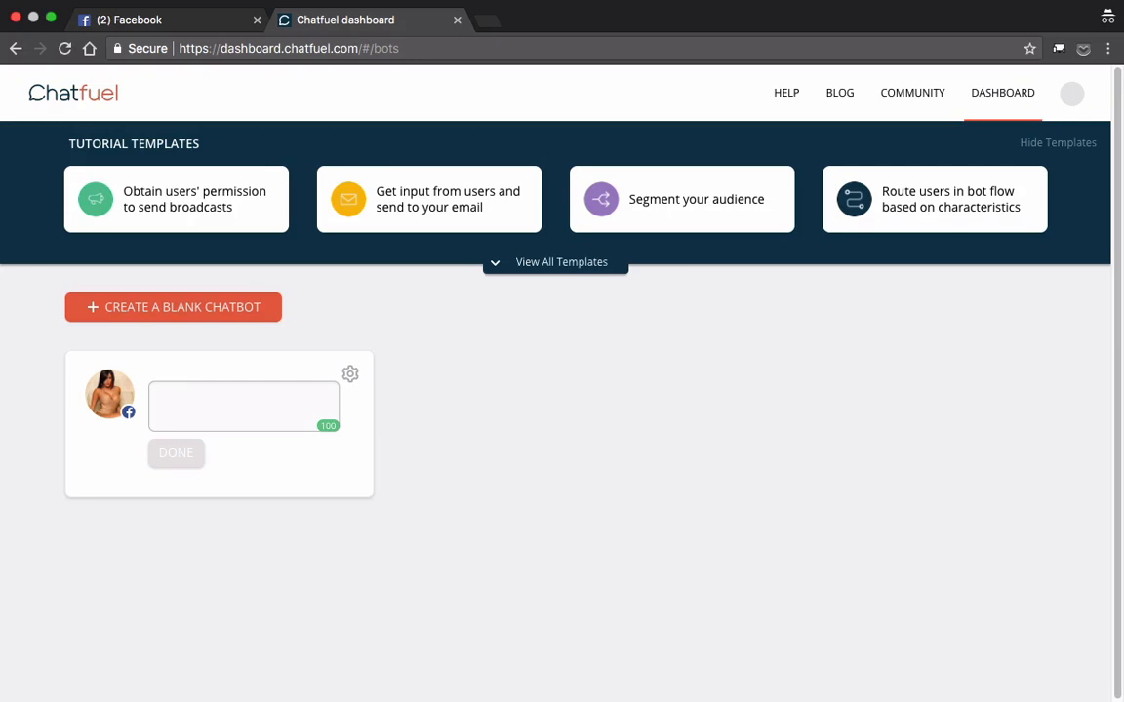
text(Gio)
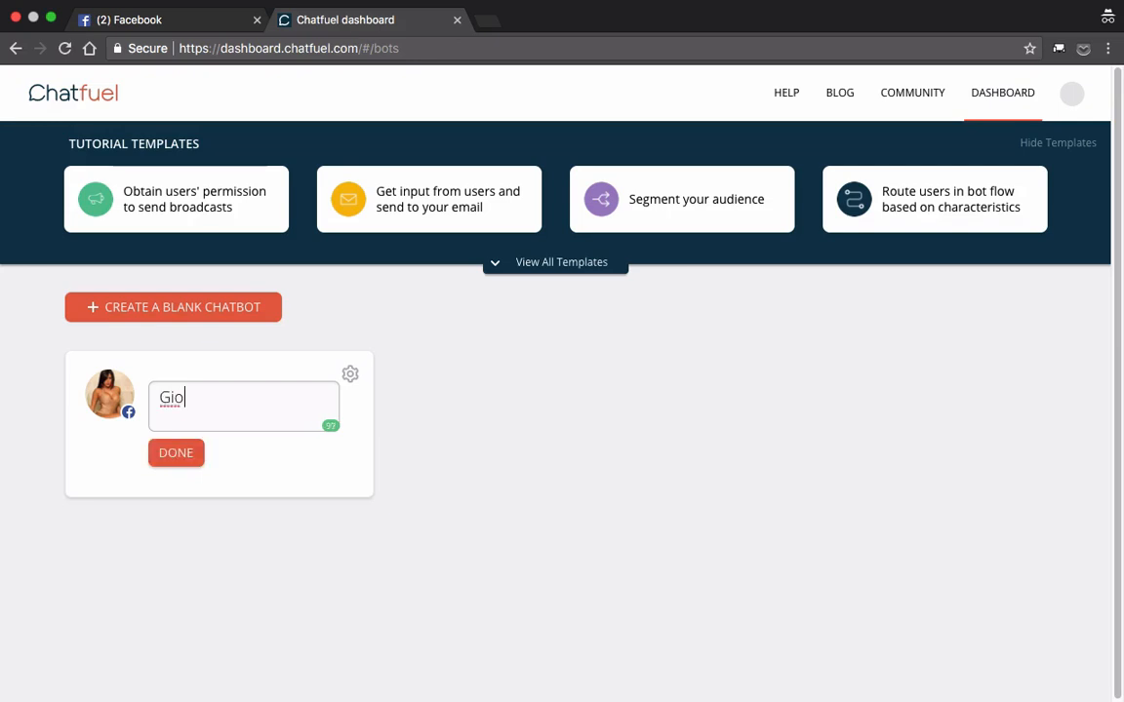
key(BackSpace)
text(st bot)
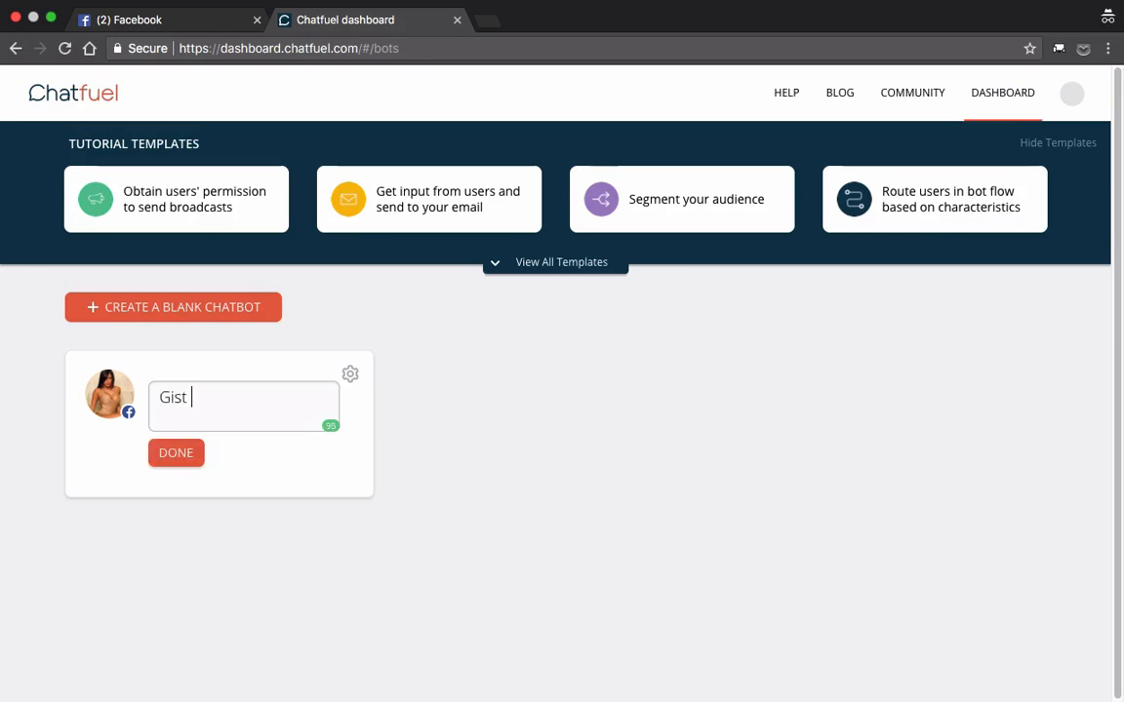
click(184, 456)
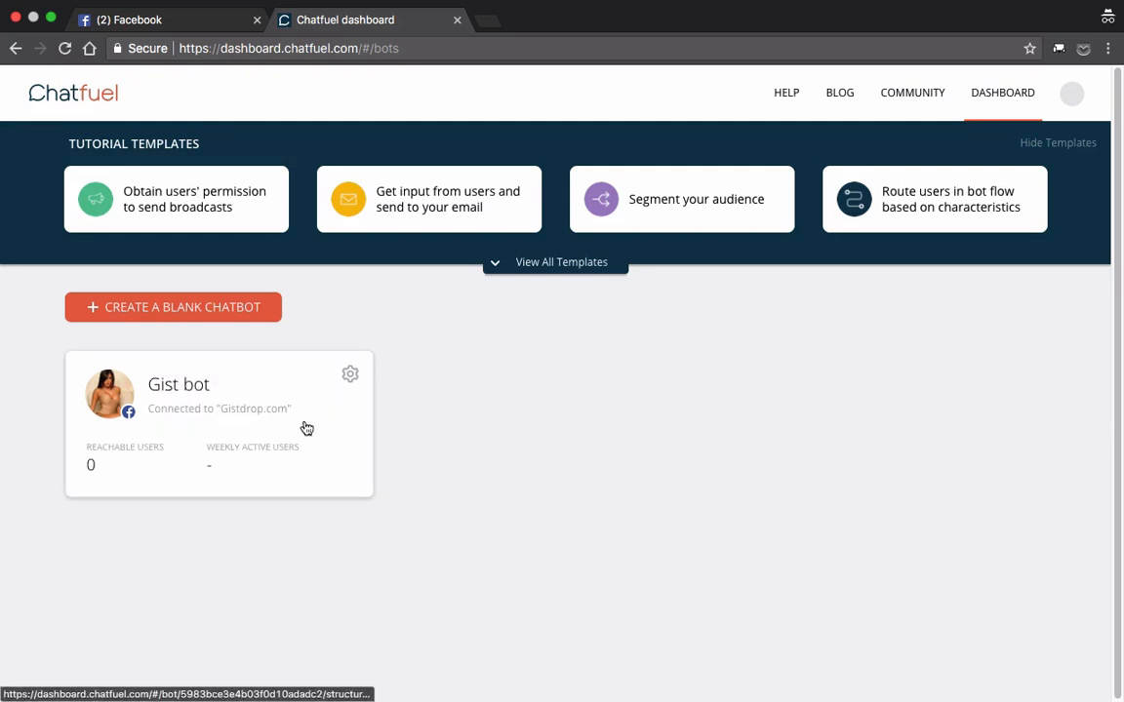
click(350, 377)
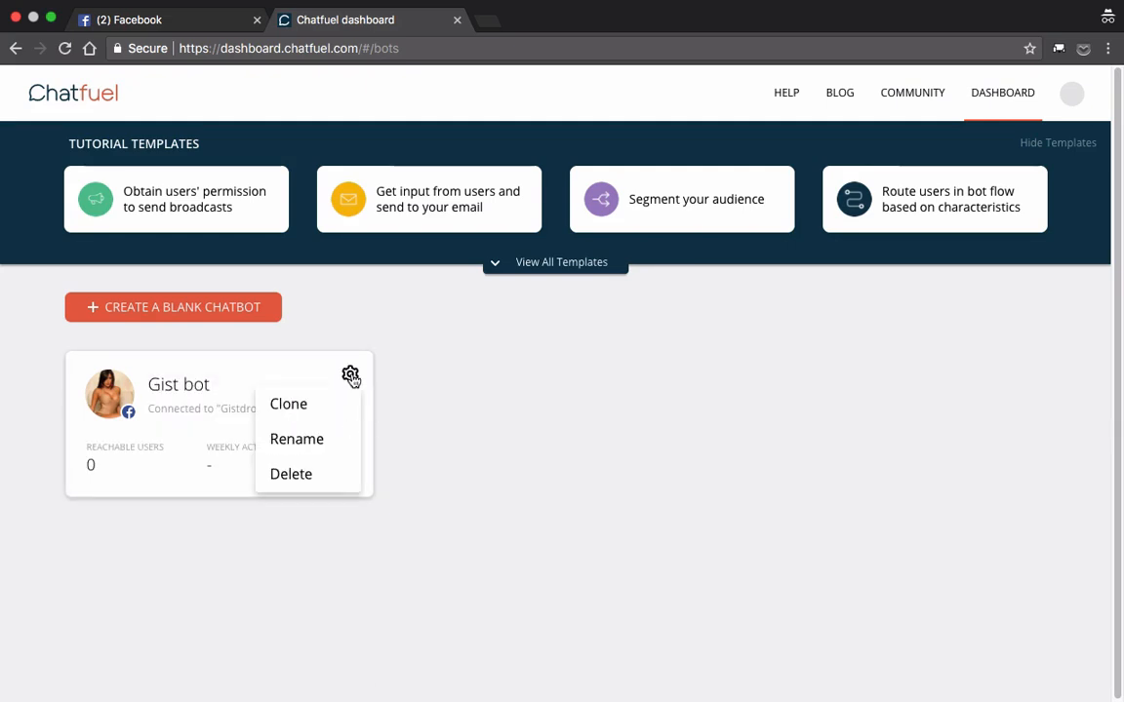
click(426, 424)
click(351, 377)
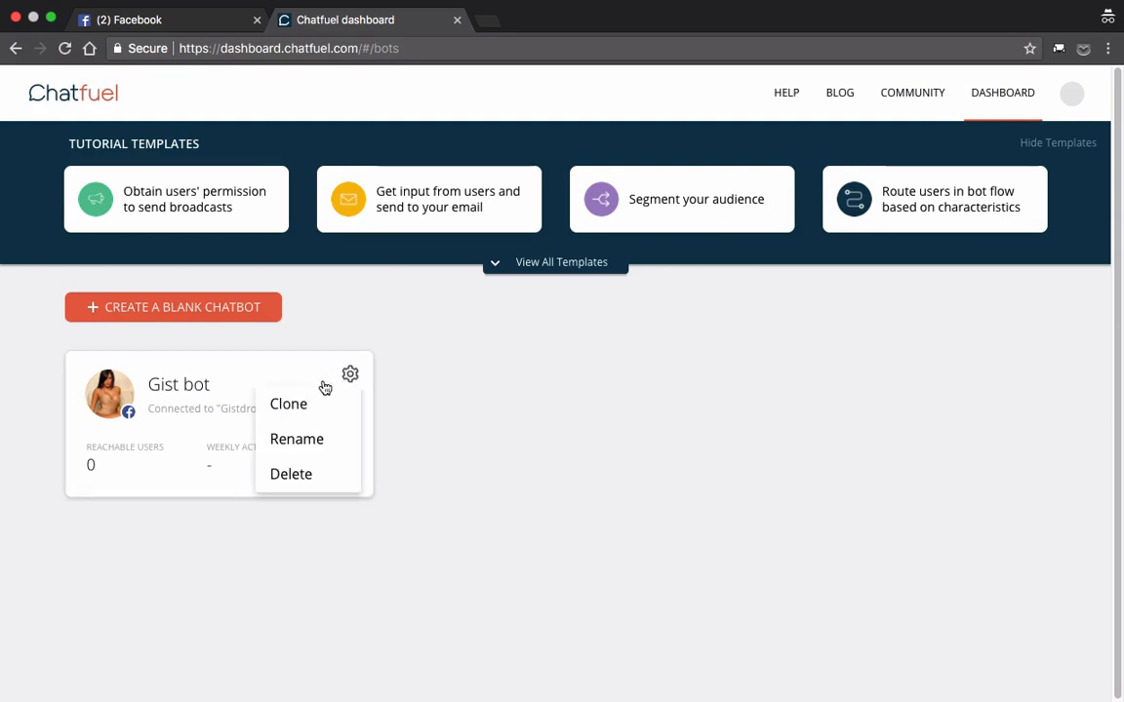
click(450, 448)
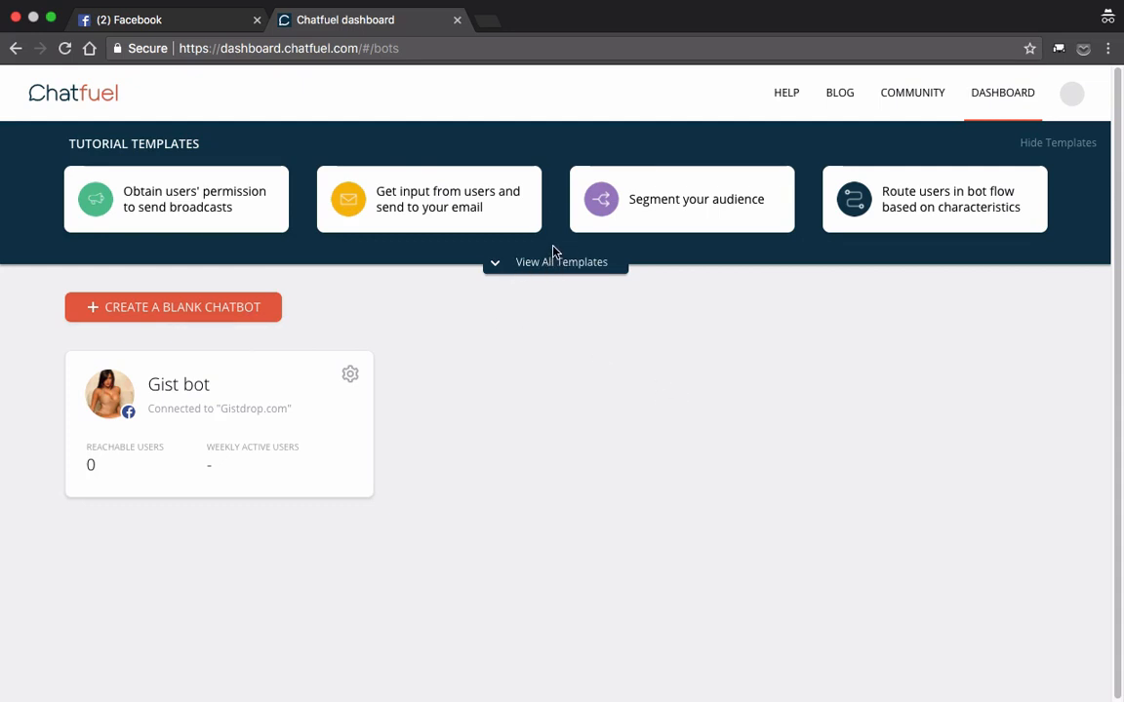
Step: Expand the full template list and look through the tutorial and full-featured chatbot templates
click(497, 266)
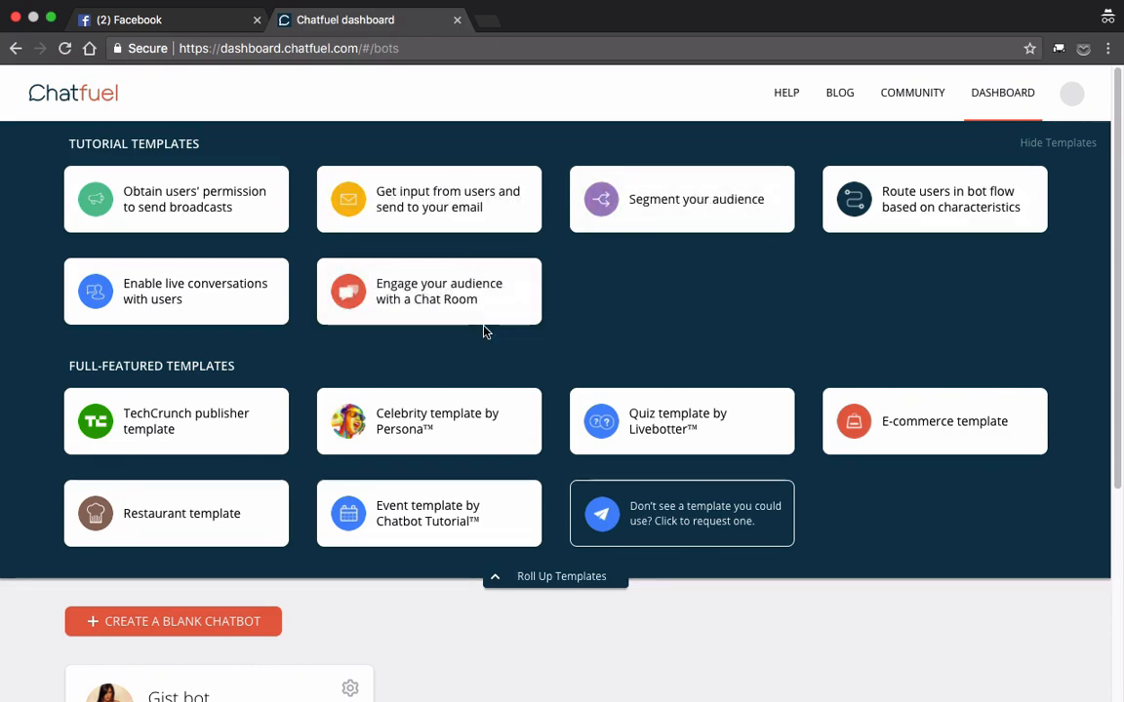
scroll(719, 624, down, 3)
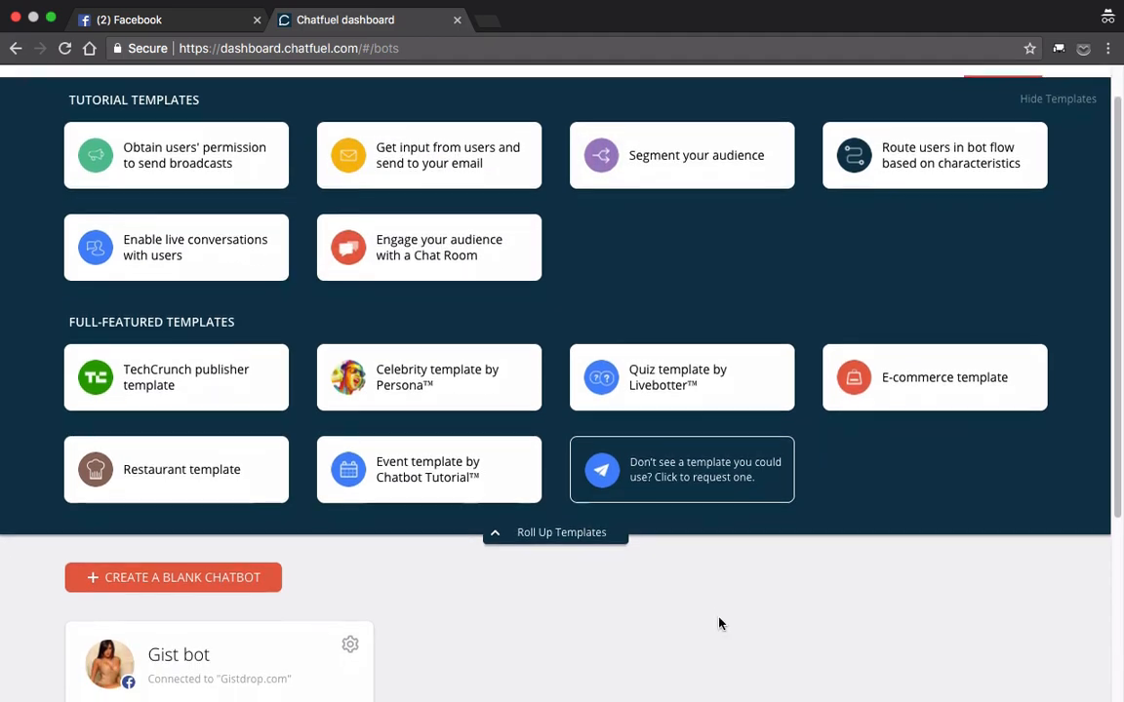
scroll(719, 624, down, 1)
scroll(719, 624, up, 1)
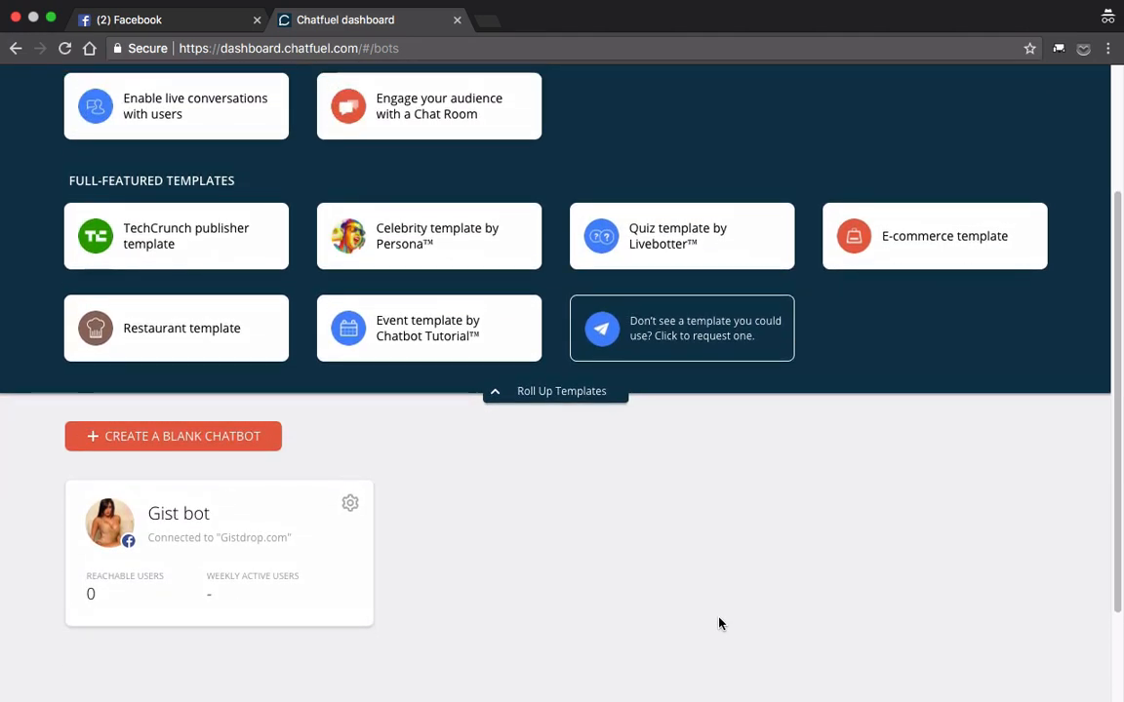
scroll(719, 624, up, 3)
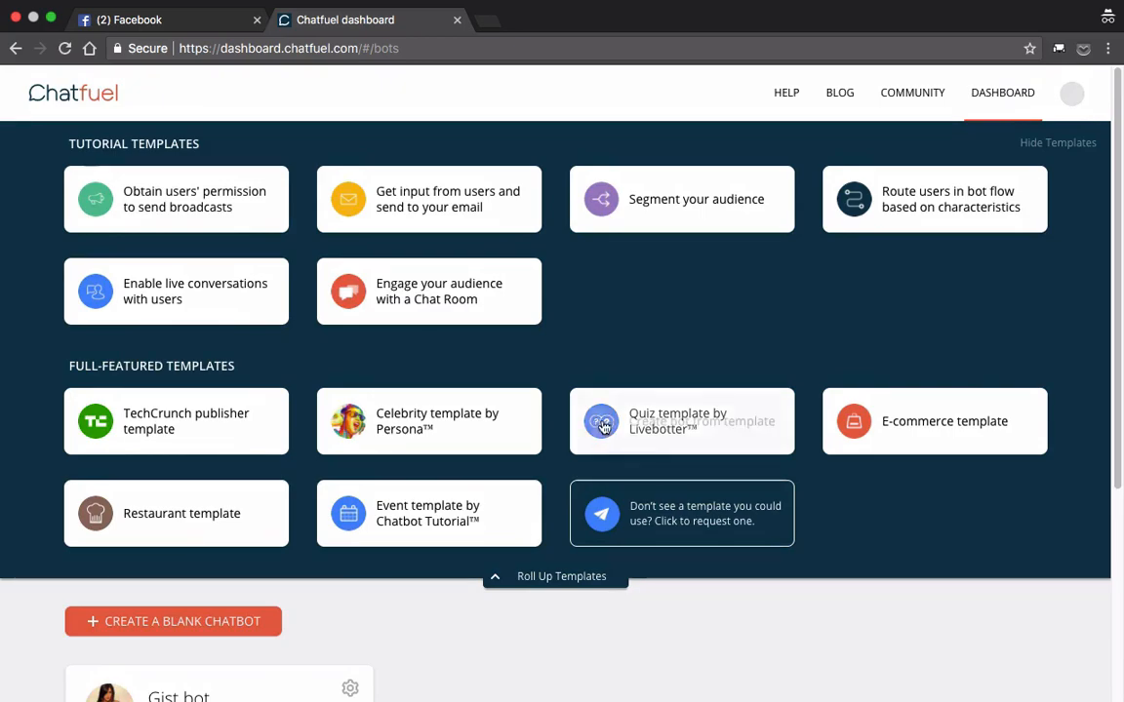